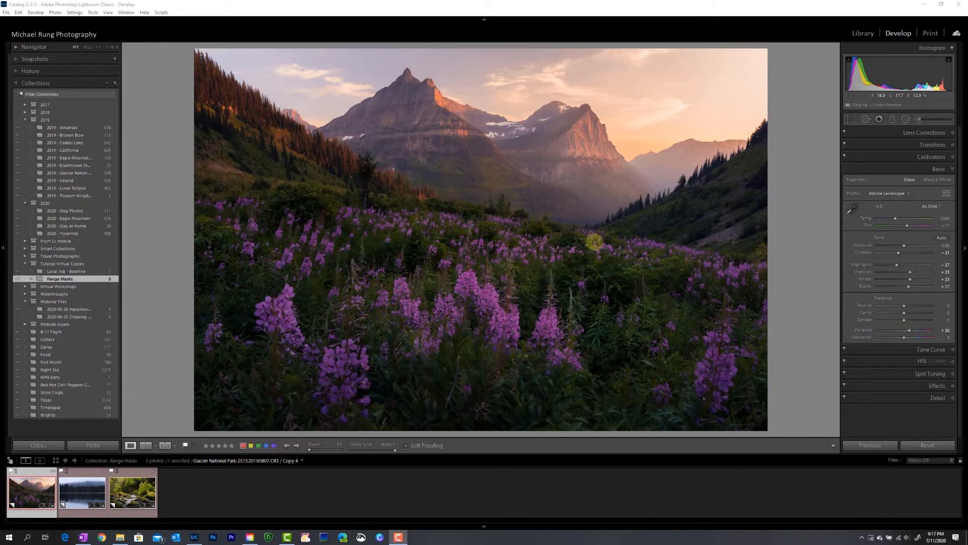
Select the existing Adjustment Brush mask on the purple flowers and preview its color range mask in black and white
click(920, 119)
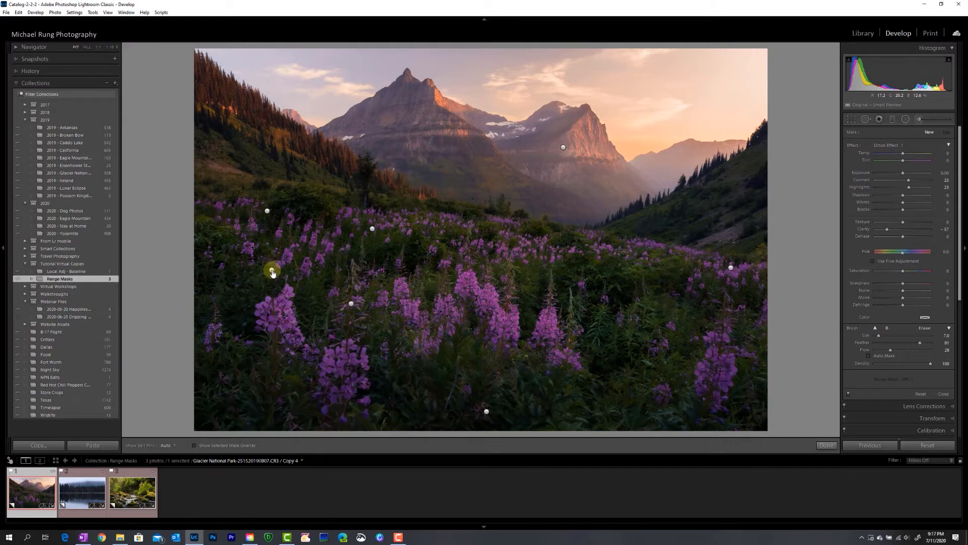
mouse_move(271, 273)
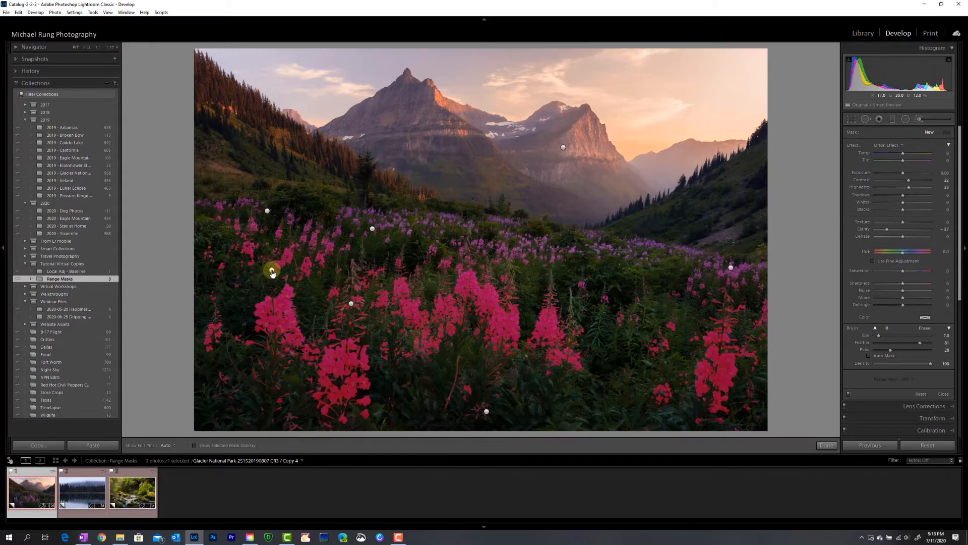
click(272, 273)
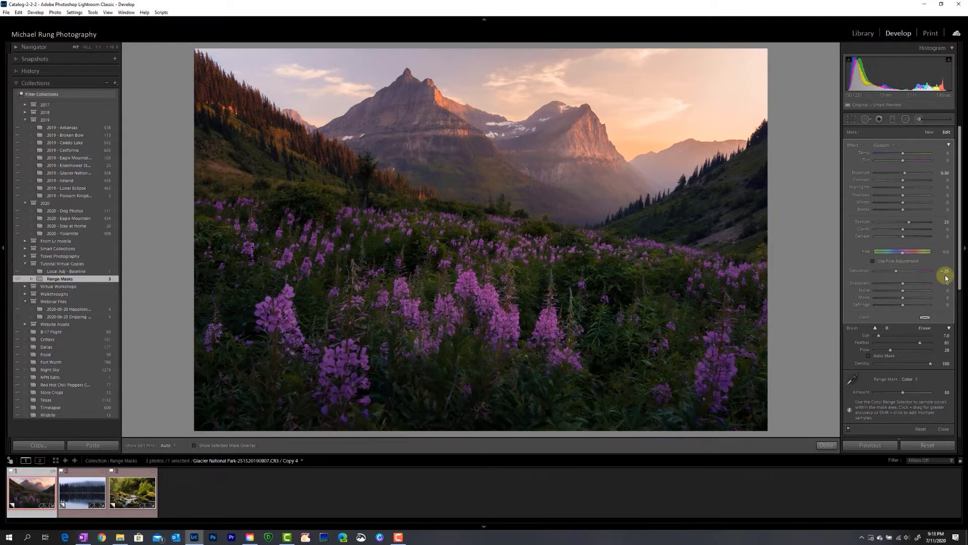
alt+click(904, 394)
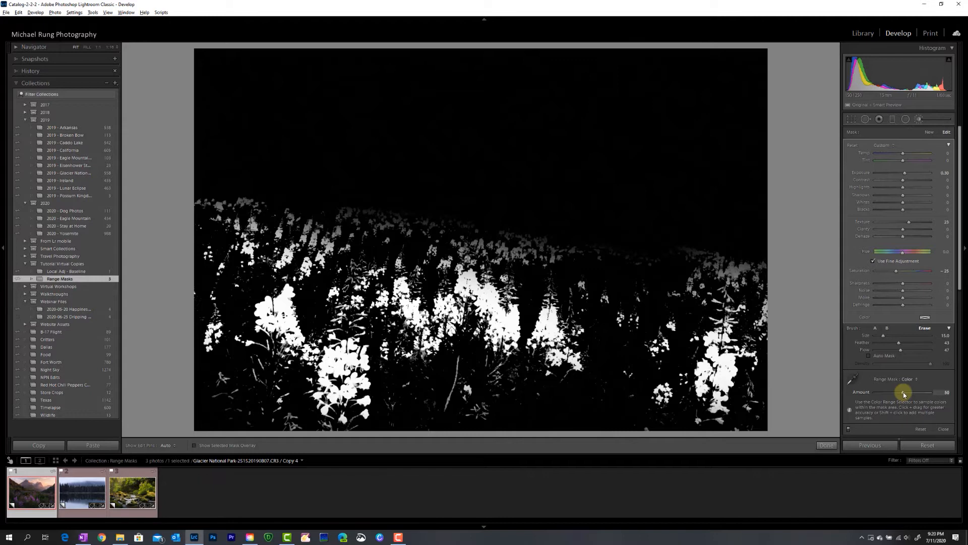
drag(904, 393, 904, 394)
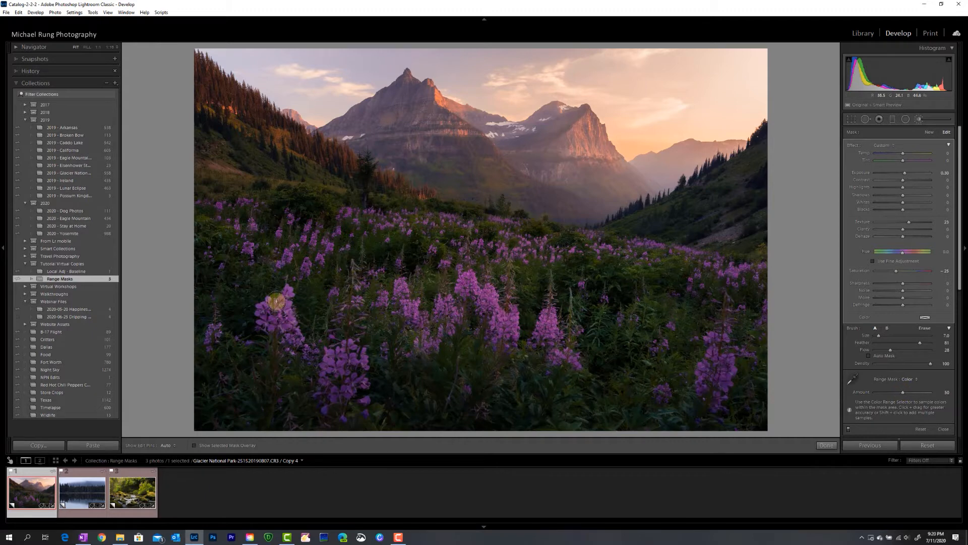
Delete the existing brush adjustment that covers the purple flowers
right_click(271, 269)
click(291, 274)
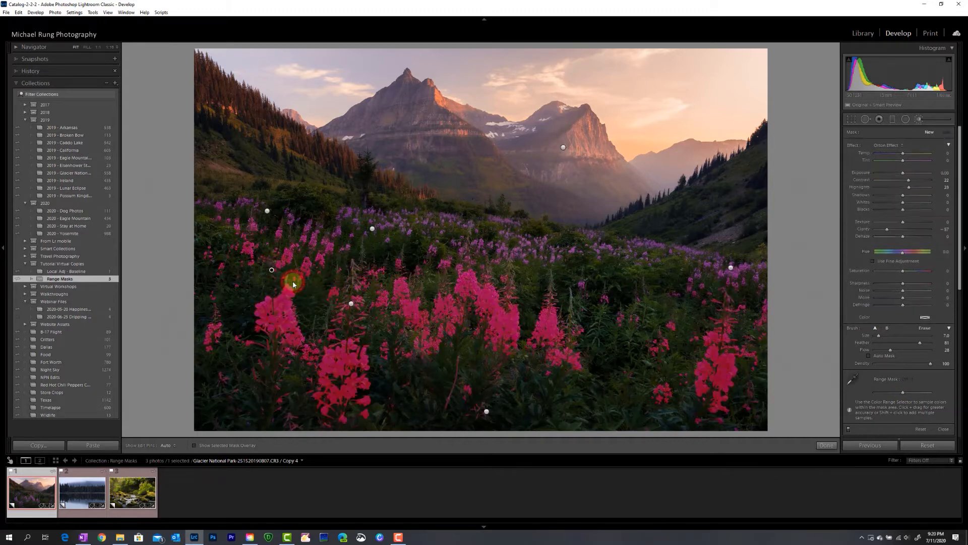
scroll(306, 301, down, 3)
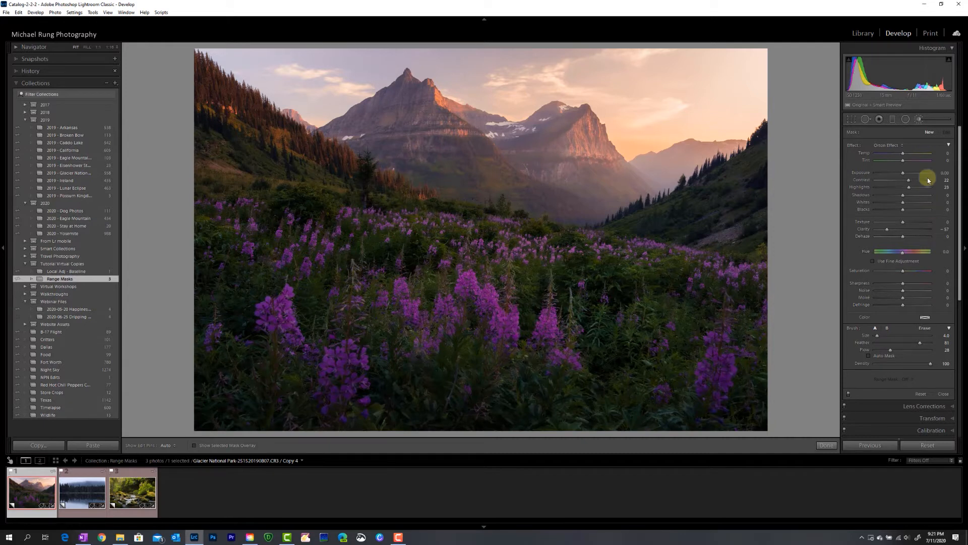
Reset the brush effect settings and set Exposure to 0.36, Texture to 27 and Saturation to -27 for a new adjustment
double_click(853, 145)
click(884, 145)
click(860, 326)
drag(905, 174, 906, 174)
drag(902, 222, 911, 223)
drag(895, 273, 894, 274)
Paint loosely over the foreground purple flowers with a size 9.0 brush, checking the coverage with the mask overlay
scroll(271, 307, up, 5)
mouse_move(266, 309)
mouse_down()
mouse_move(242, 308)
mouse_move(261, 321)
mouse_move(385, 323)
mouse_move(314, 312)
mouse_move(274, 271)
mouse_move(237, 257)
mouse_up()
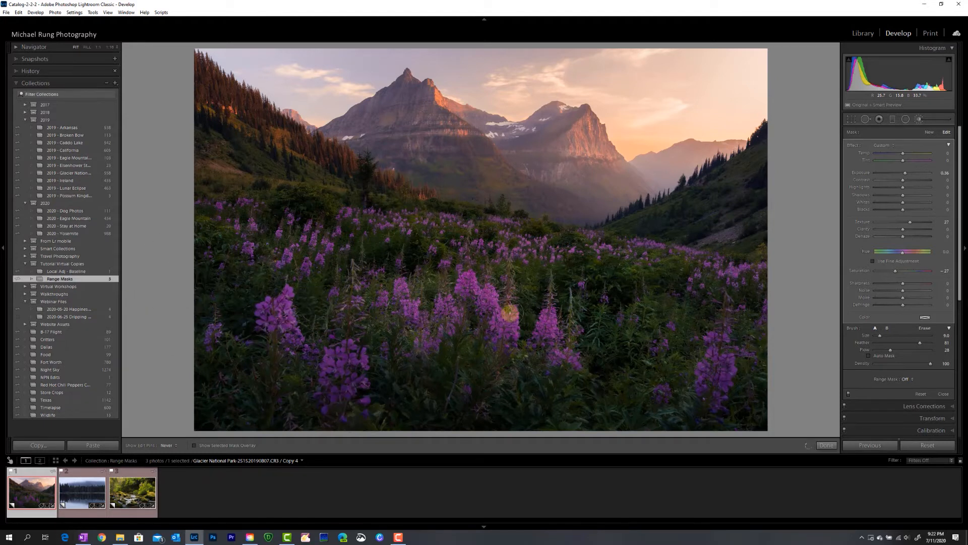
mouse_move(654, 384)
mouse_down()
mouse_move(732, 335)
mouse_move(734, 374)
mouse_move(696, 384)
mouse_move(721, 375)
mouse_up()
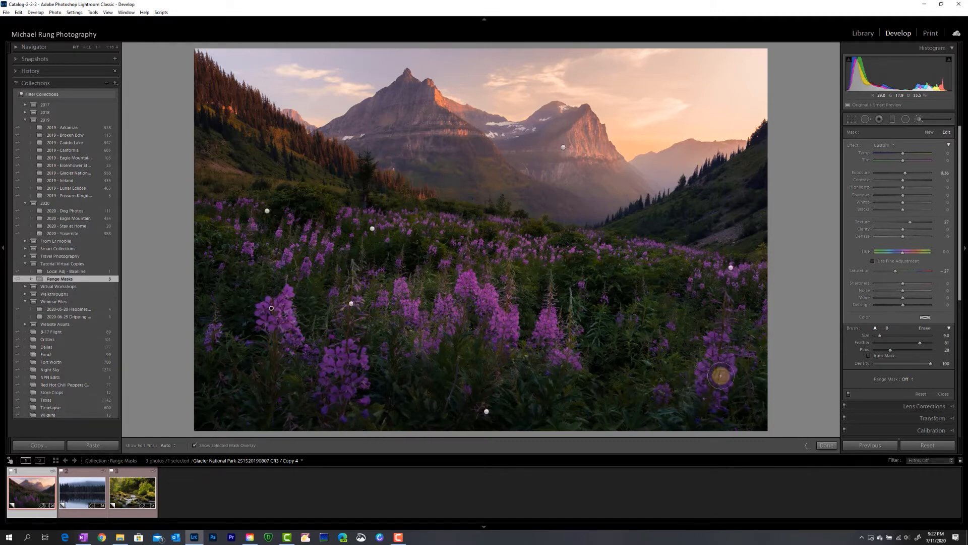
key(o)
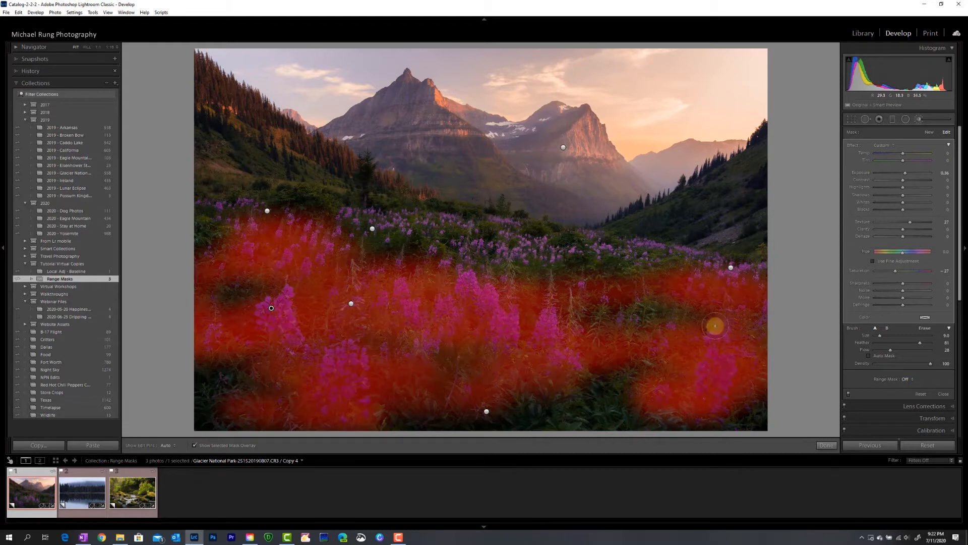
mouse_move(536, 311)
mouse_down()
mouse_move(557, 316)
mouse_move(551, 326)
mouse_move(586, 346)
mouse_move(569, 363)
mouse_move(536, 335)
mouse_move(424, 339)
mouse_move(393, 353)
mouse_move(223, 328)
mouse_move(245, 292)
mouse_move(212, 325)
mouse_move(255, 280)
mouse_move(239, 253)
mouse_move(265, 245)
mouse_move(235, 224)
mouse_move(346, 245)
mouse_move(345, 258)
mouse_move(319, 263)
mouse_move(287, 252)
mouse_move(312, 270)
mouse_move(295, 318)
mouse_move(313, 344)
mouse_move(410, 372)
mouse_move(406, 336)
mouse_move(447, 308)
mouse_move(637, 338)
mouse_move(741, 320)
mouse_move(720, 289)
mouse_move(740, 271)
mouse_move(674, 279)
mouse_move(779, 279)
mouse_move(680, 282)
mouse_up()
key(o)
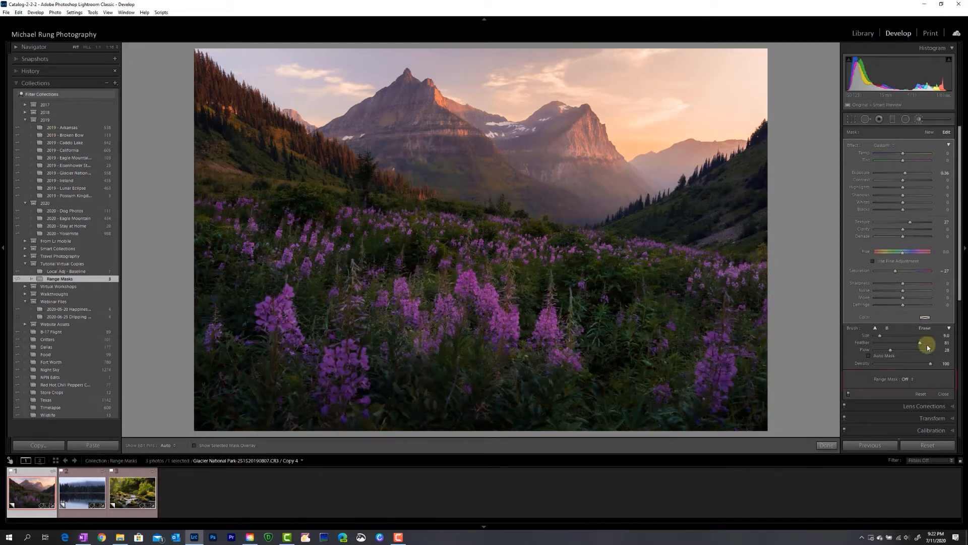
Set the brush adjustment's Range Mask to Color and sample the purple of the central foreground flowers
click(913, 382)
click(897, 399)
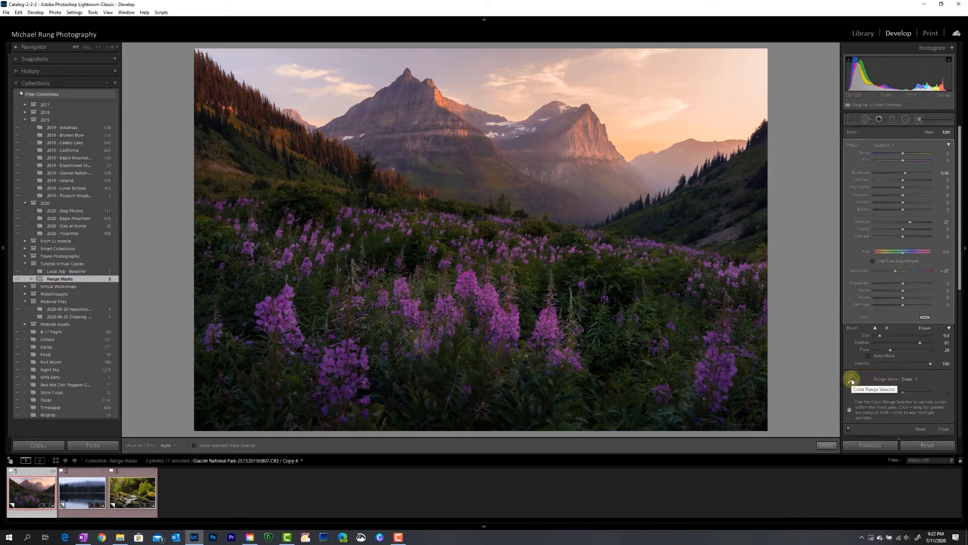
click(852, 383)
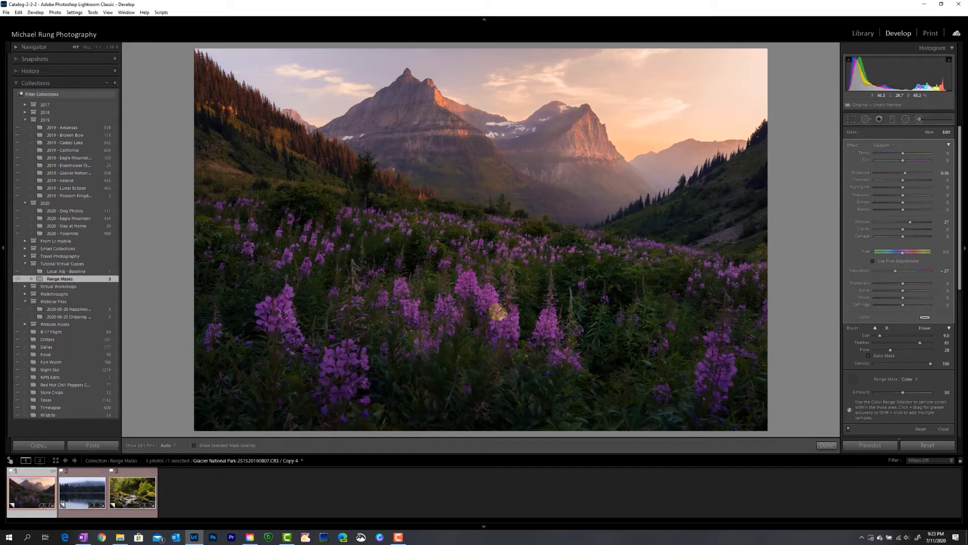
click(503, 317)
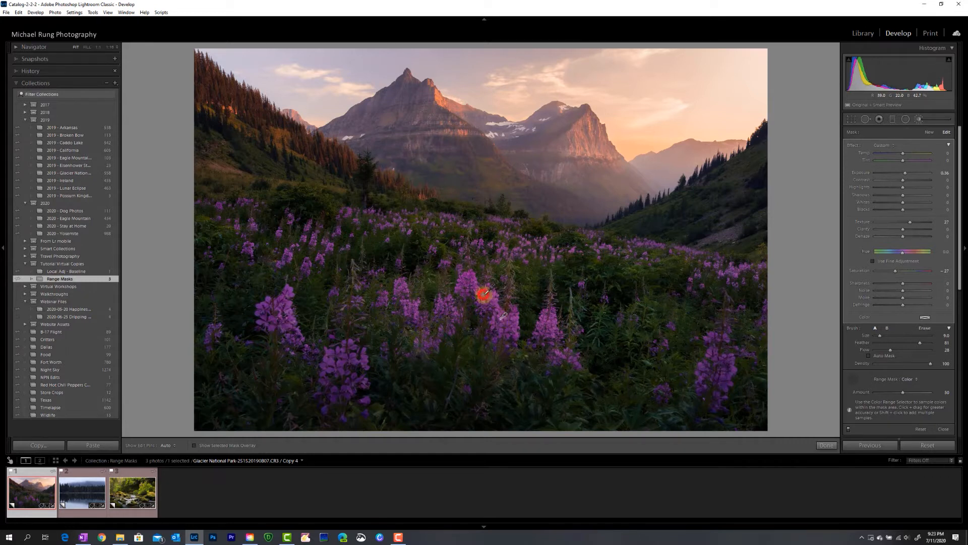
drag(483, 295, 491, 302)
drag(496, 299, 495, 299)
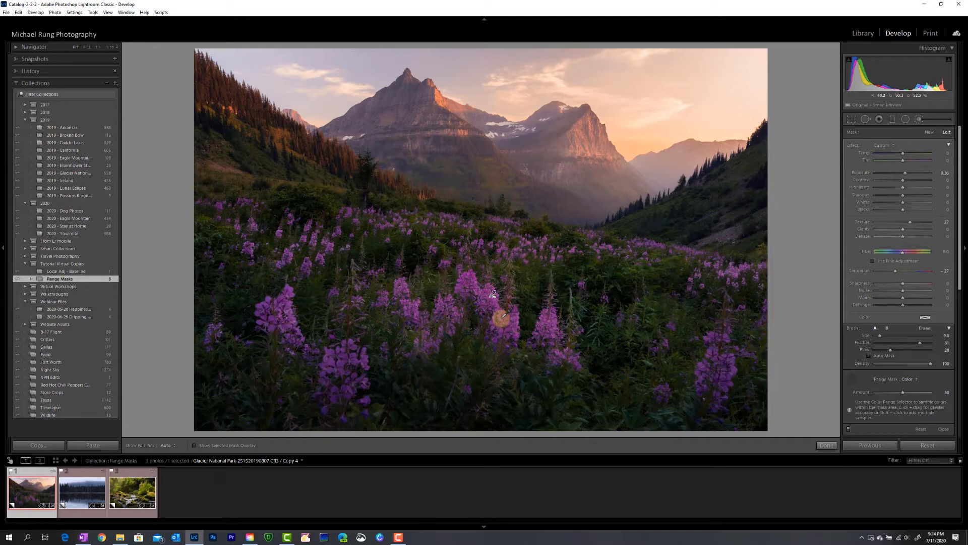
Resample the range mask color from a small area of petals on the central flower and put the Color Range Selector away
click(502, 319)
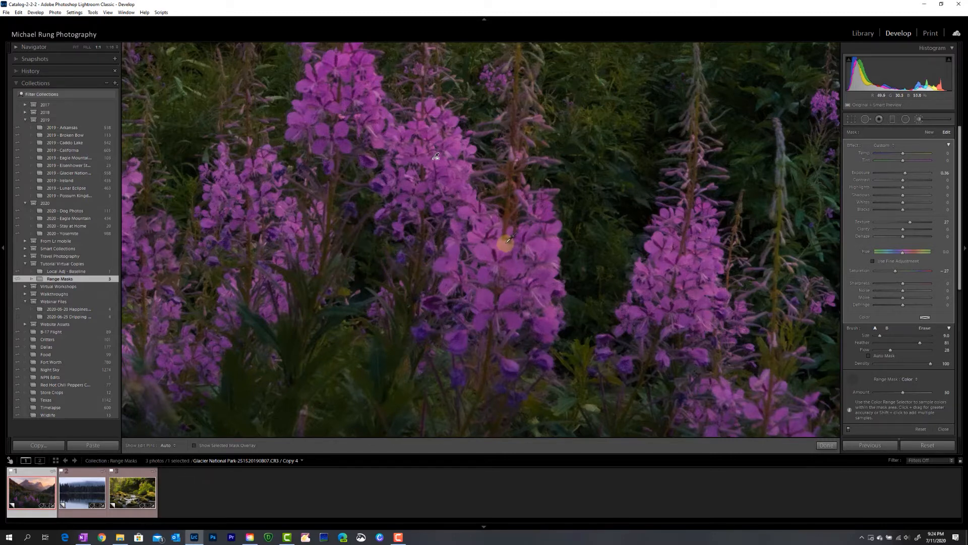
drag(497, 245, 510, 246)
click(505, 252)
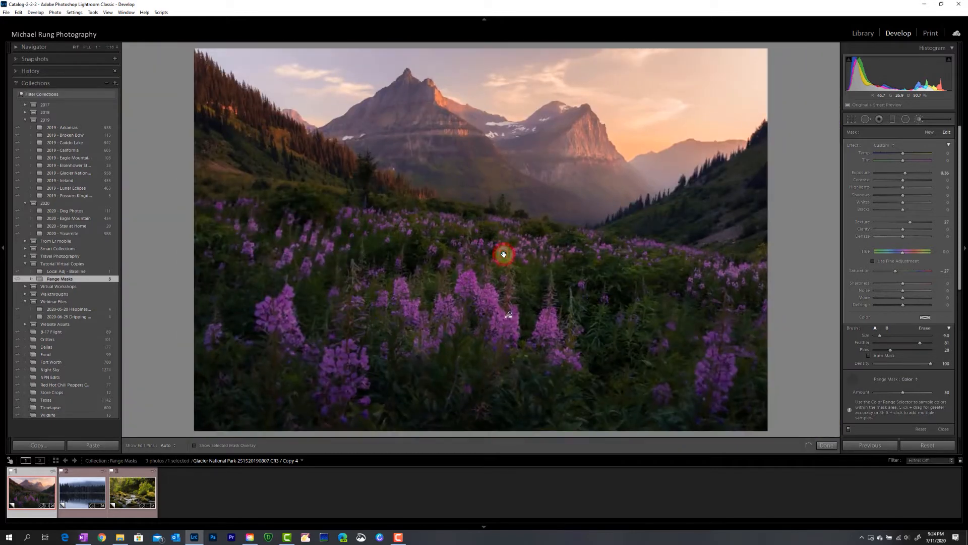
click(853, 377)
click(852, 379)
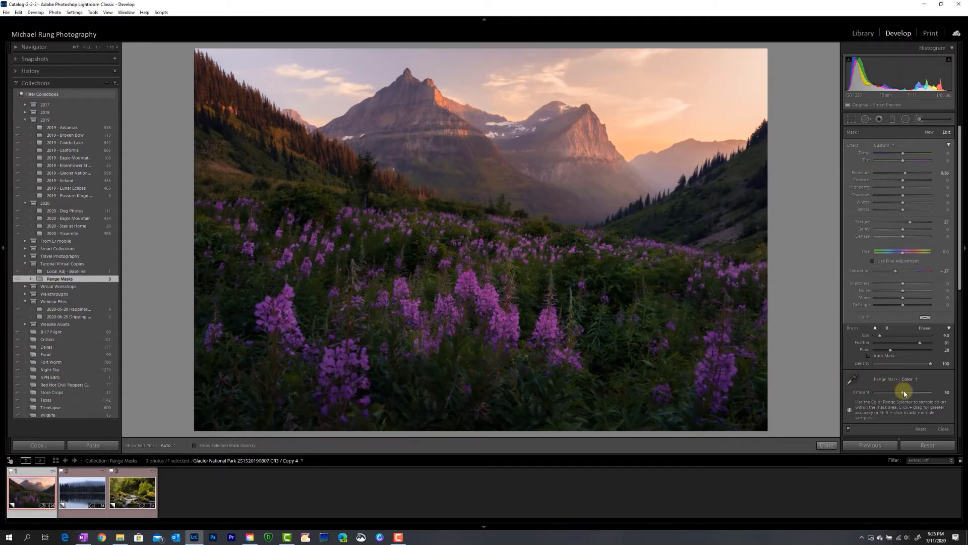
Preview the color range mask and compare the overlay with Range Mask switched to Off and back to Color
key(alt)
alt+click(903, 393)
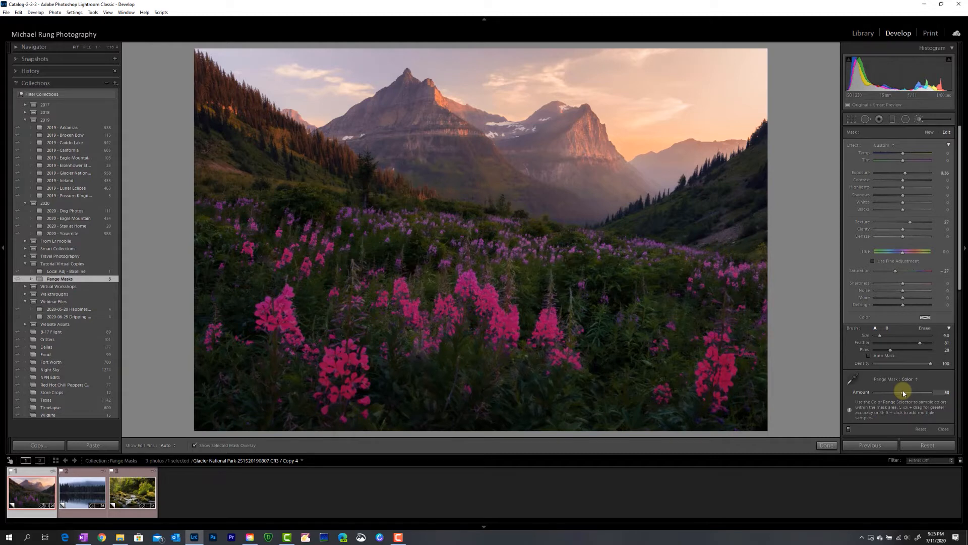
click(910, 381)
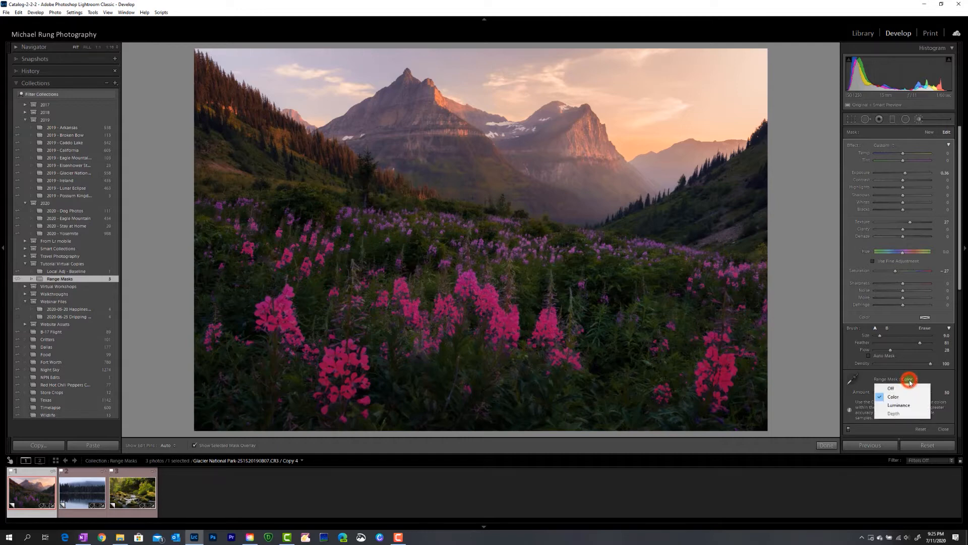
click(901, 386)
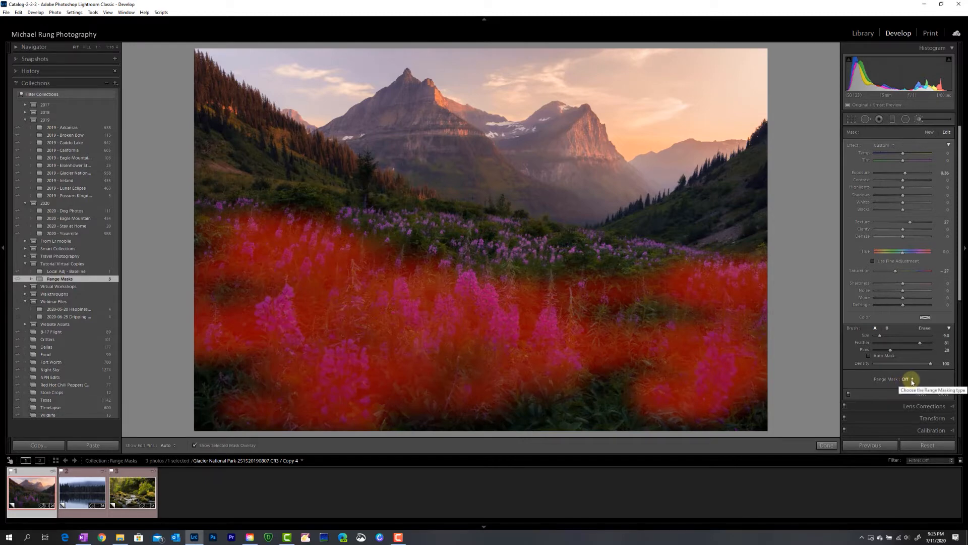
click(912, 382)
click(900, 397)
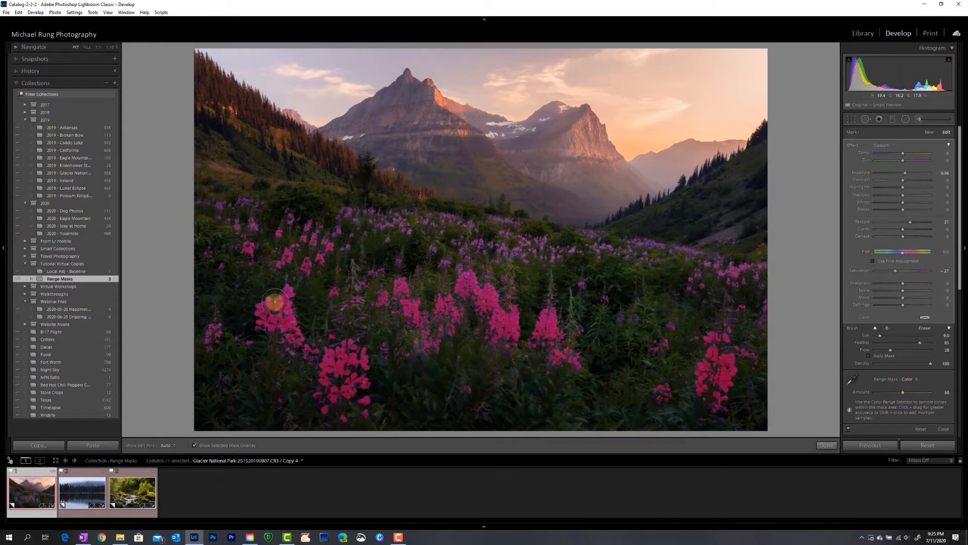
Delete the brush adjustment painted over the foreground flowers with the color range mask
right_click(271, 308)
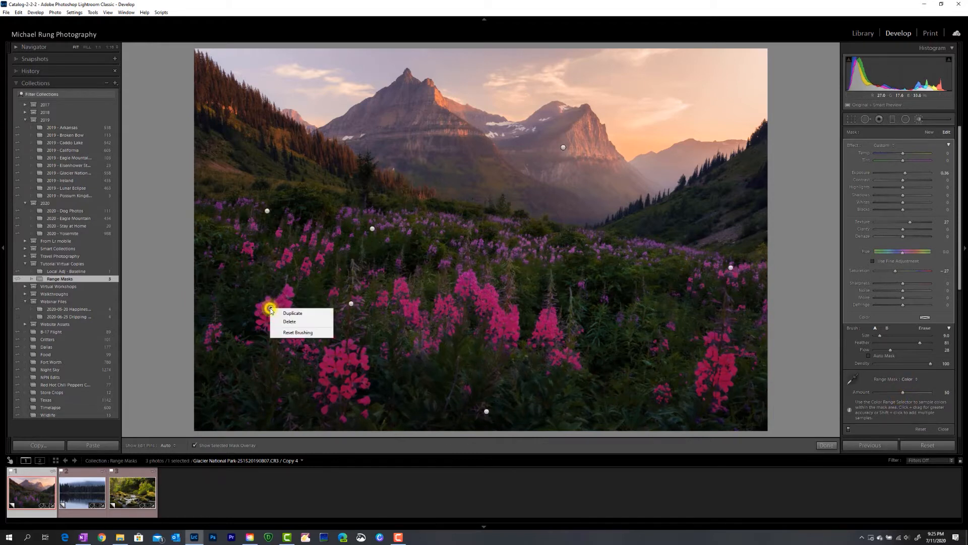
click(291, 321)
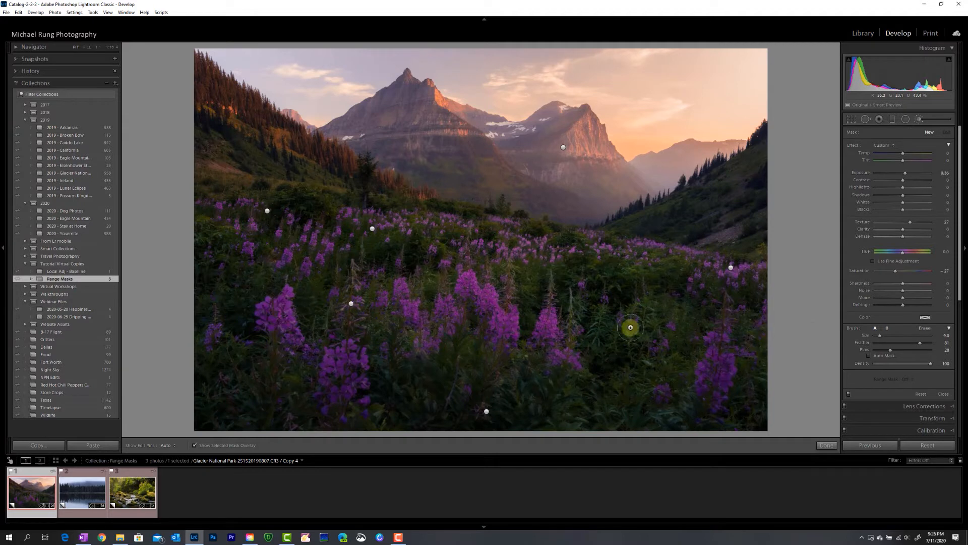
Paint the tall flower at the photo's left foreground with Auto Mask on and a smaller brush, and delete that adjustment
click(869, 357)
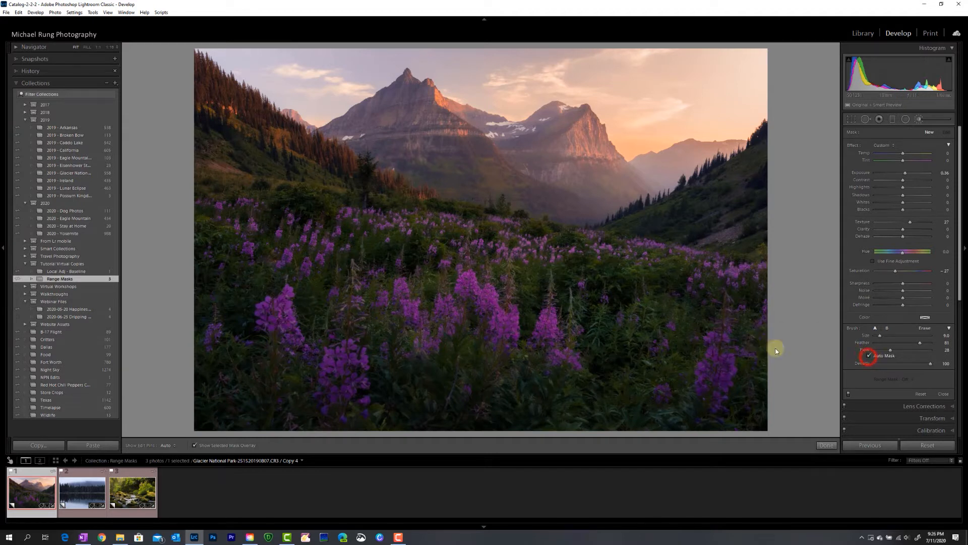
key(bracketleft)
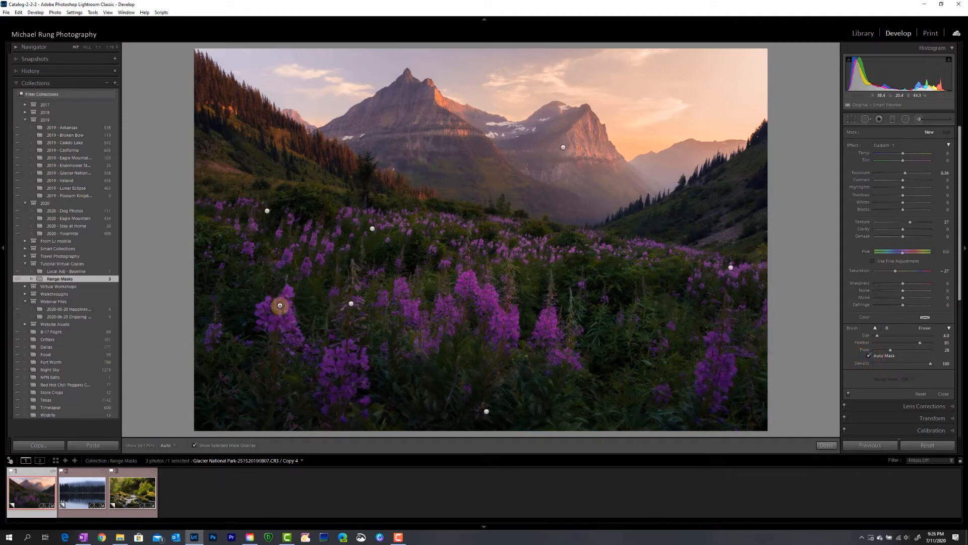
key(bracketleft)
mouse_move(280, 305)
mouse_down()
mouse_move(256, 304)
mouse_move(290, 288)
mouse_move(294, 326)
mouse_move(283, 314)
mouse_move(294, 330)
mouse_move(263, 323)
mouse_move(259, 309)
mouse_move(259, 319)
mouse_move(284, 321)
mouse_move(301, 345)
mouse_move(284, 306)
mouse_move(288, 316)
mouse_move(268, 302)
mouse_move(255, 306)
mouse_move(268, 323)
mouse_move(268, 299)
mouse_move(289, 315)
mouse_up()
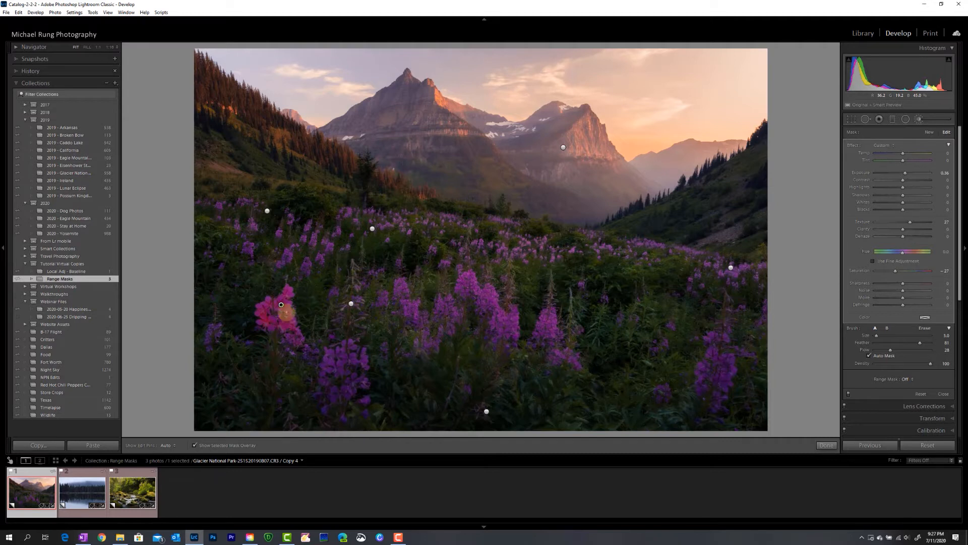
right_click(281, 305)
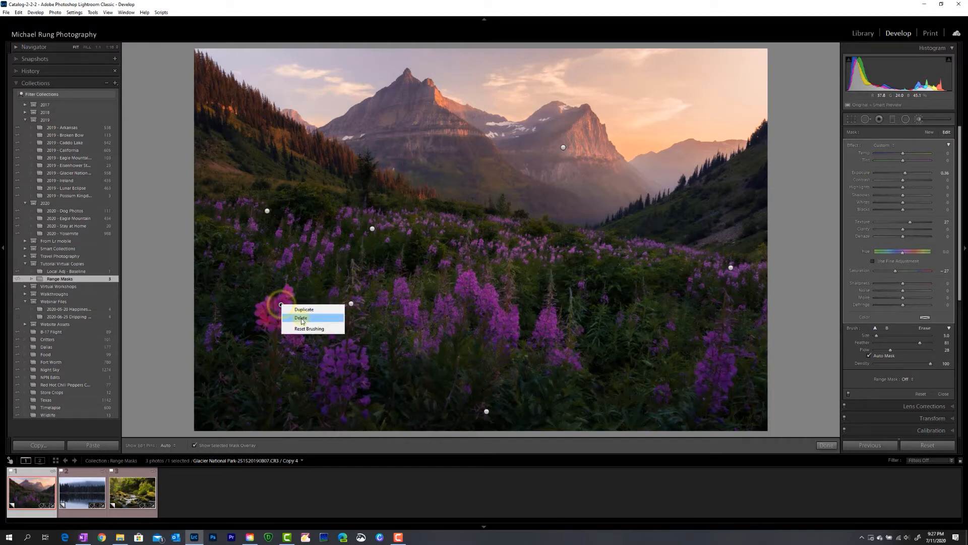
click(302, 318)
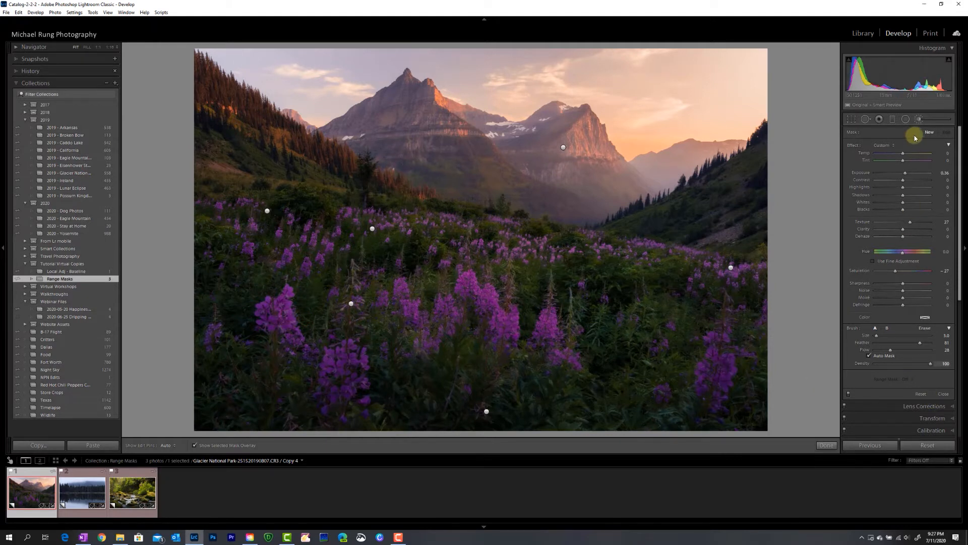
Select the existing Graduated Filter over the flower meadow and preview its color range mask
click(892, 120)
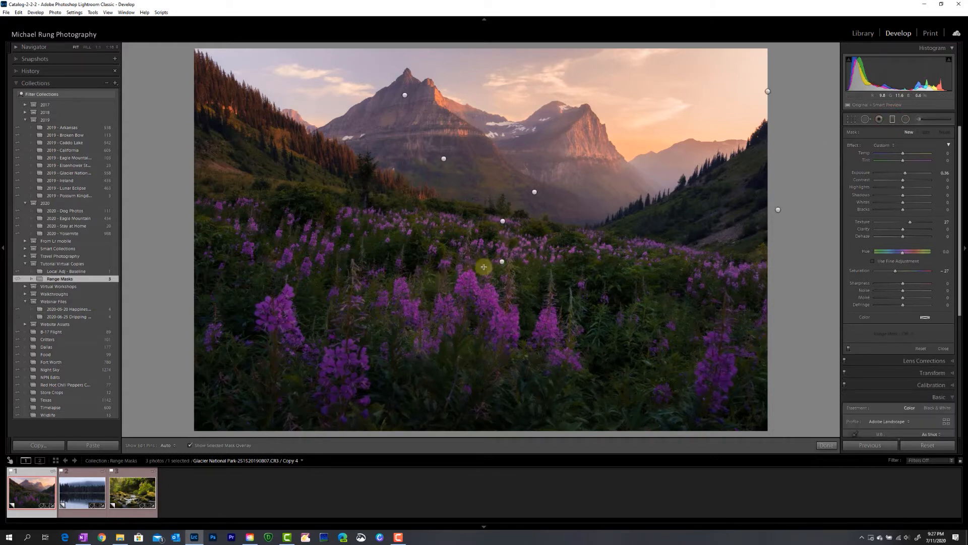
click(501, 261)
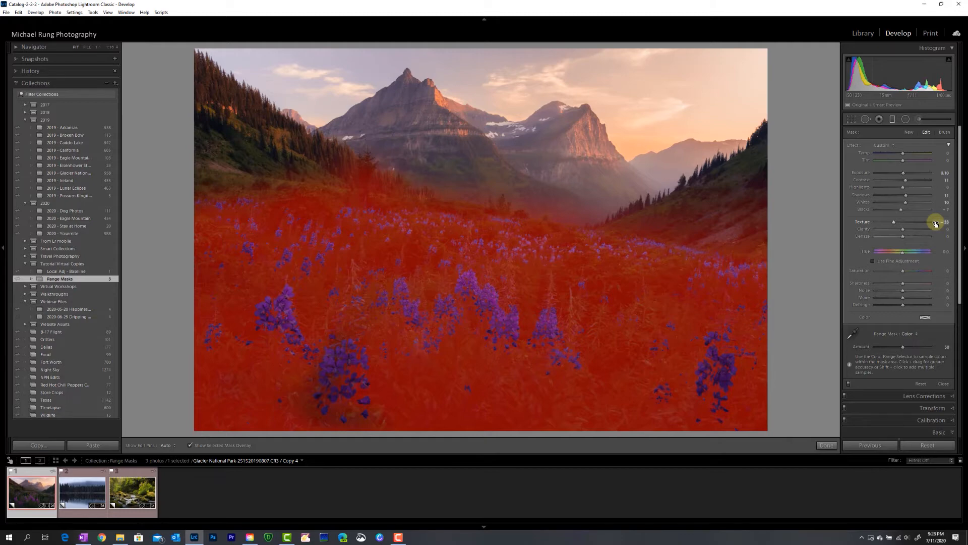
key(o)
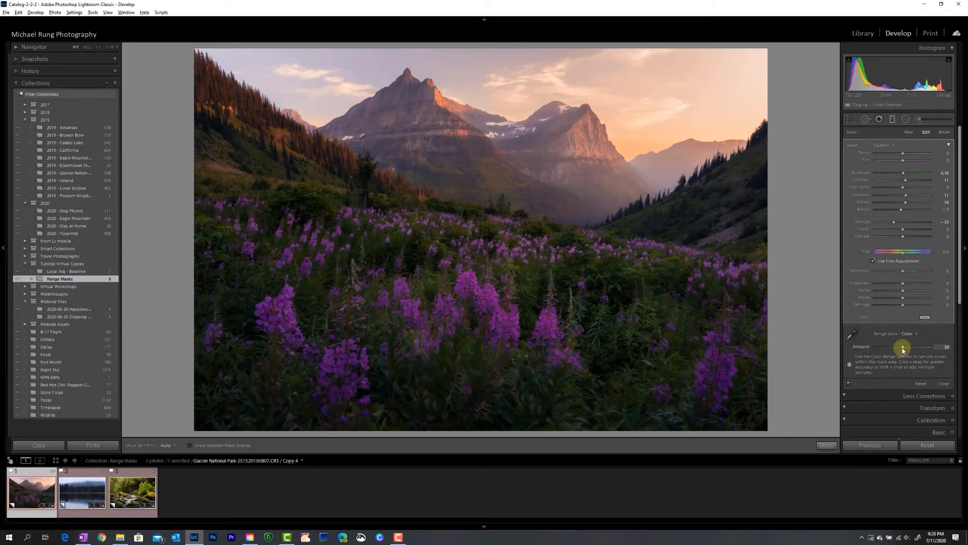
alt+click(902, 347)
Delete the Graduated Filter centered on the flower meadow
mouse_move(437, 242)
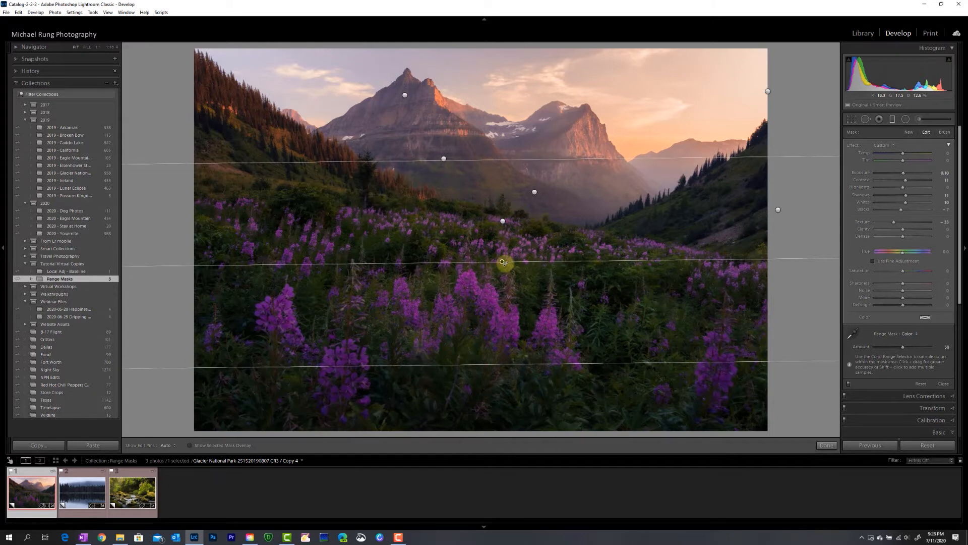
right_click(501, 260)
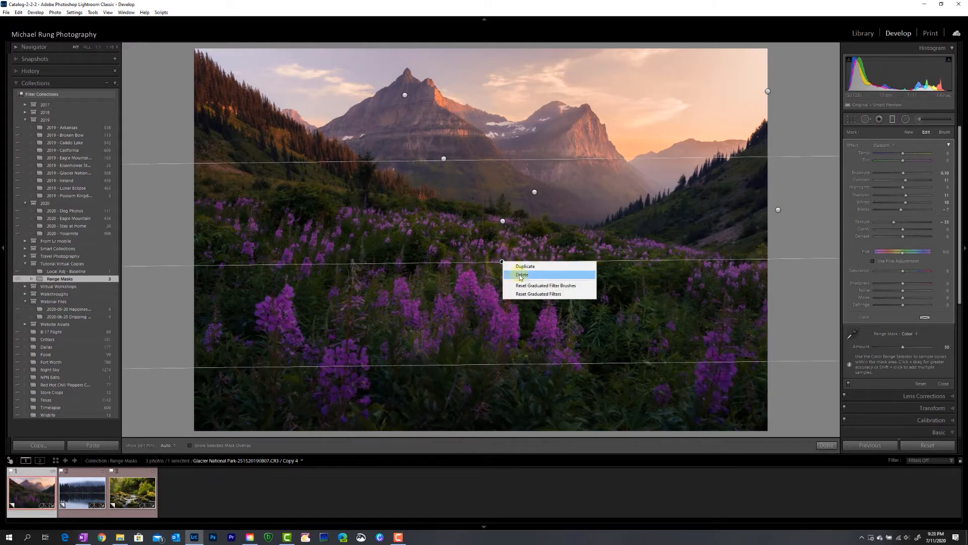
click(520, 275)
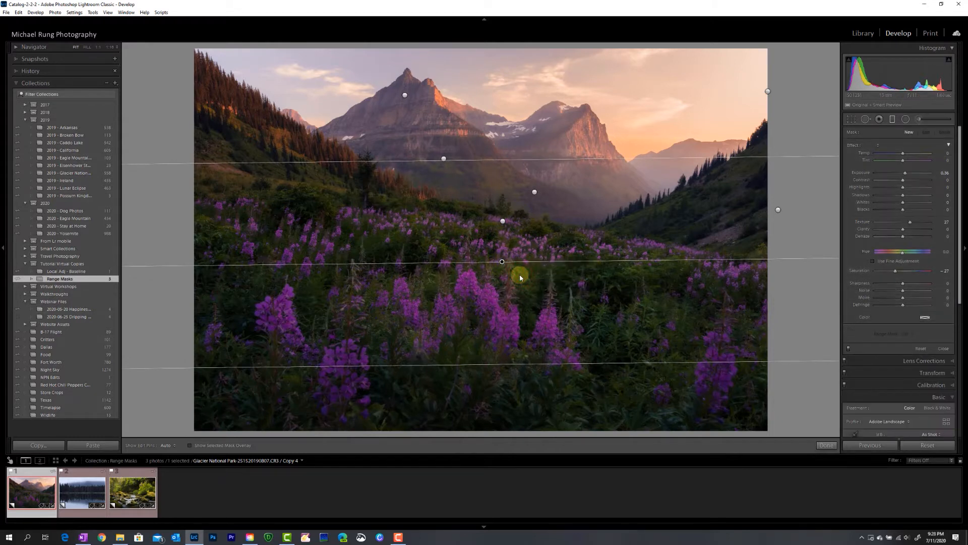
Draw a slightly tilted Graduated Filter upward from the foreground flowers, center it at the meadow's far edge, and show its mask overlay
drag(494, 392, 476, 233)
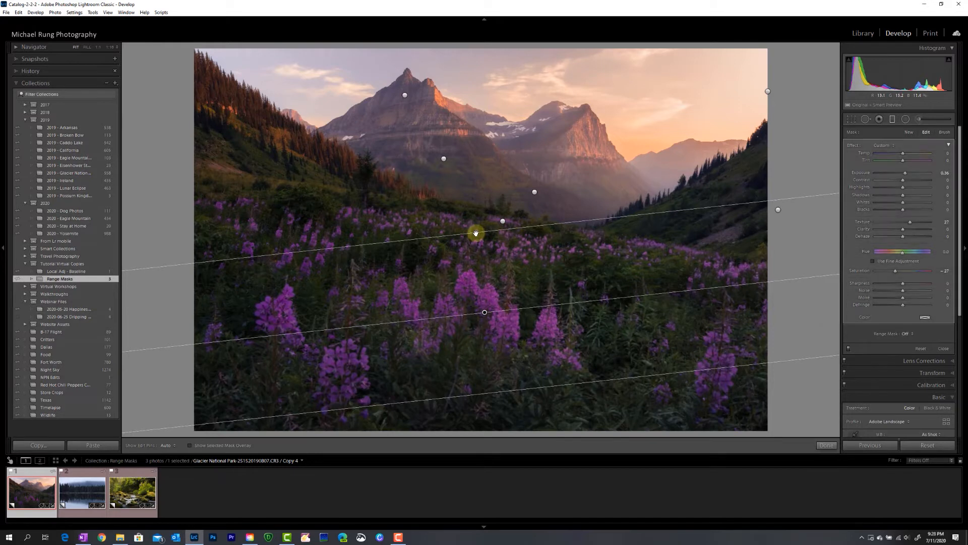
drag(485, 312, 467, 240)
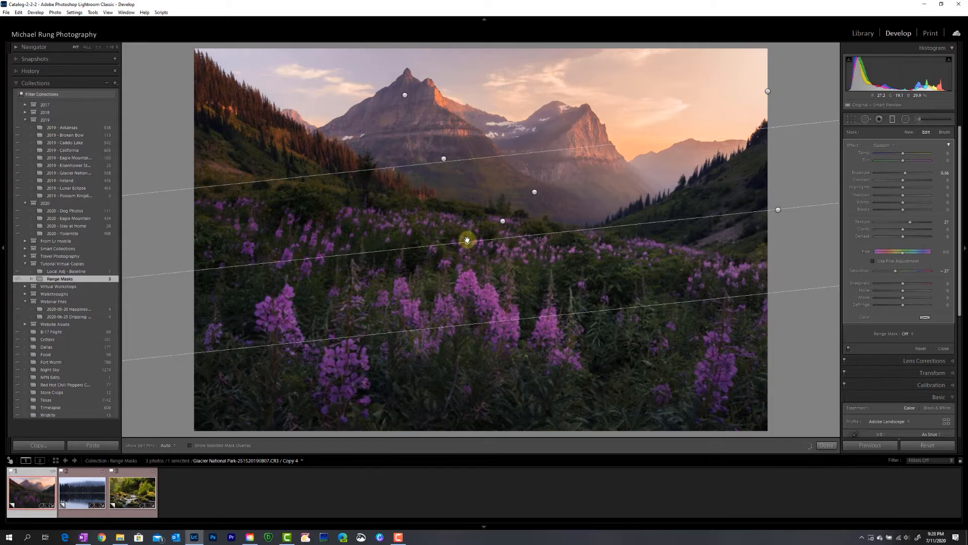
key(o)
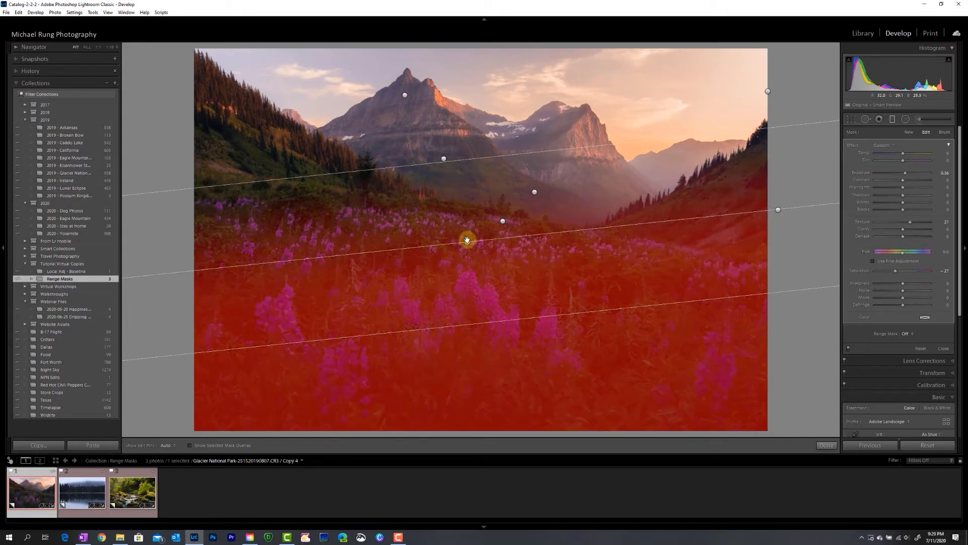
Reset the filter's effects and set Exposure 0.14, Contrast 21, Shadows 13, Whites 10, Blacks -13 and Texture -32
double_click(904, 173)
double_click(860, 144)
drag(904, 175, 907, 183)
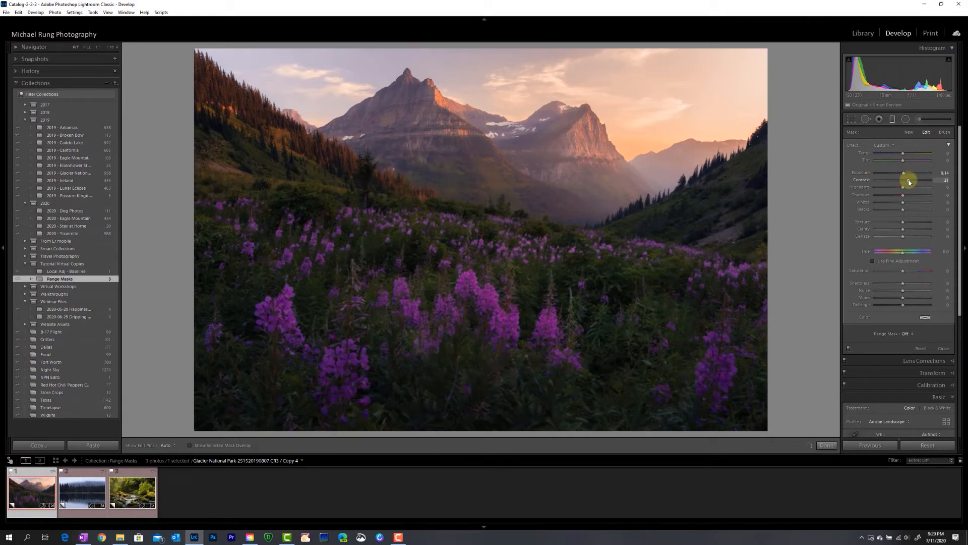
drag(903, 195, 896, 224)
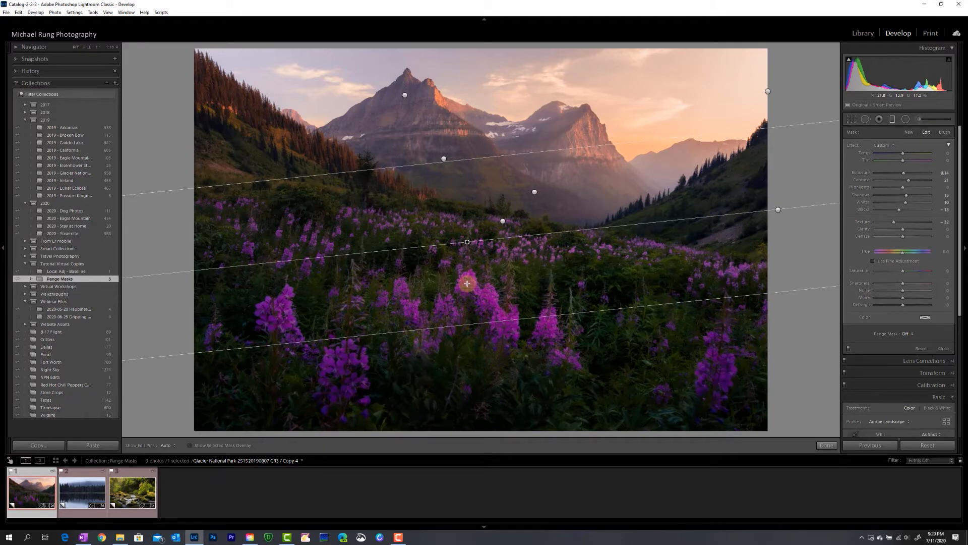
Check the meadow filter's mask overlay and set its range mask to Color
click(467, 242)
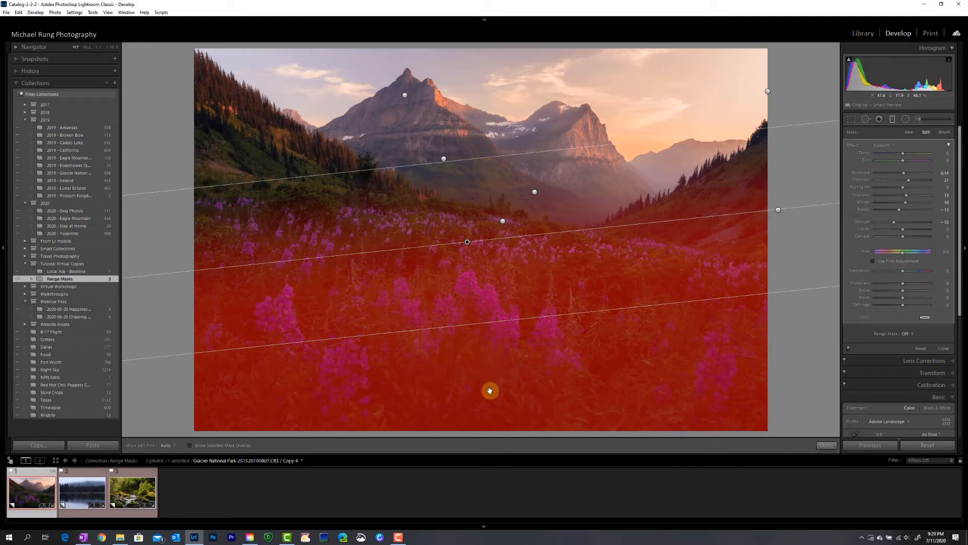
click(913, 335)
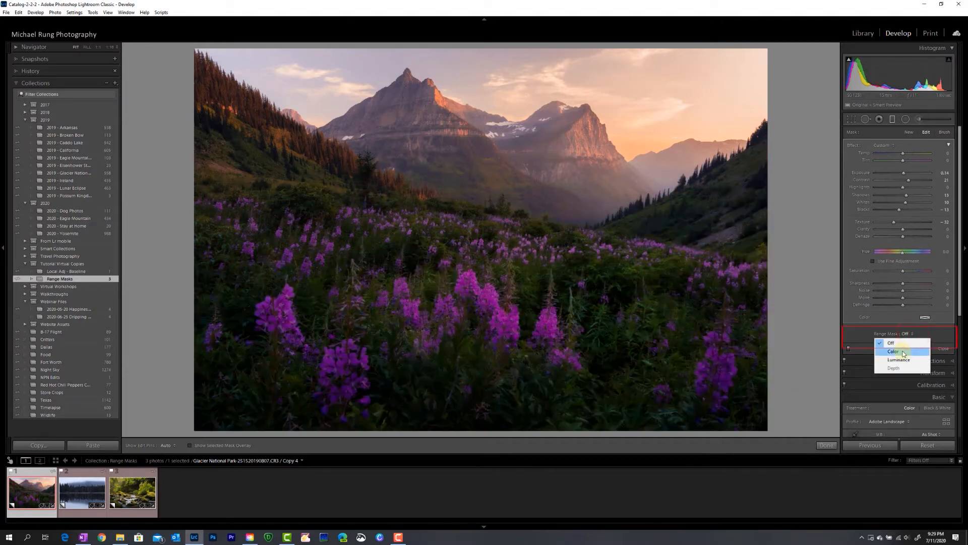
click(903, 352)
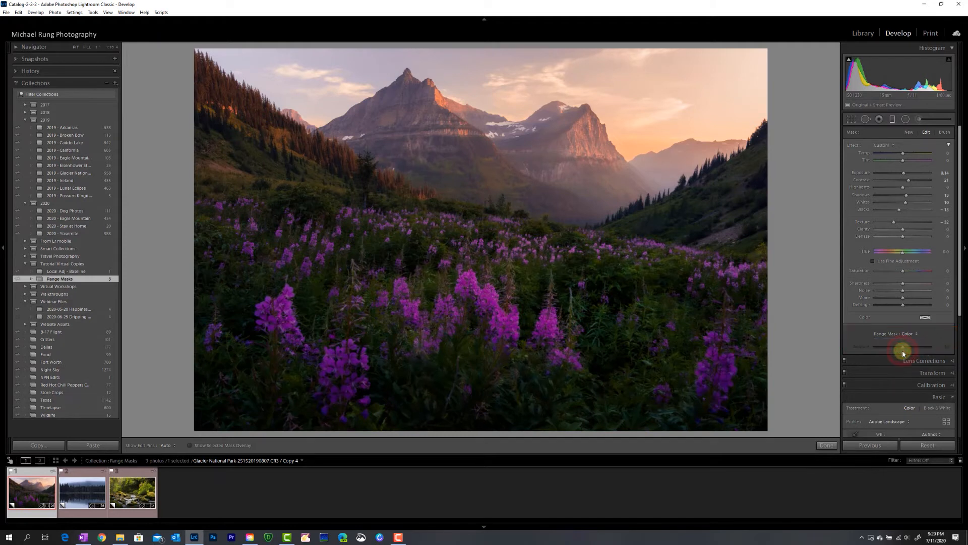
Sample the green foliage in the center foreground and the meadow's right side with the Color Range Selector, and finish the filter
click(852, 335)
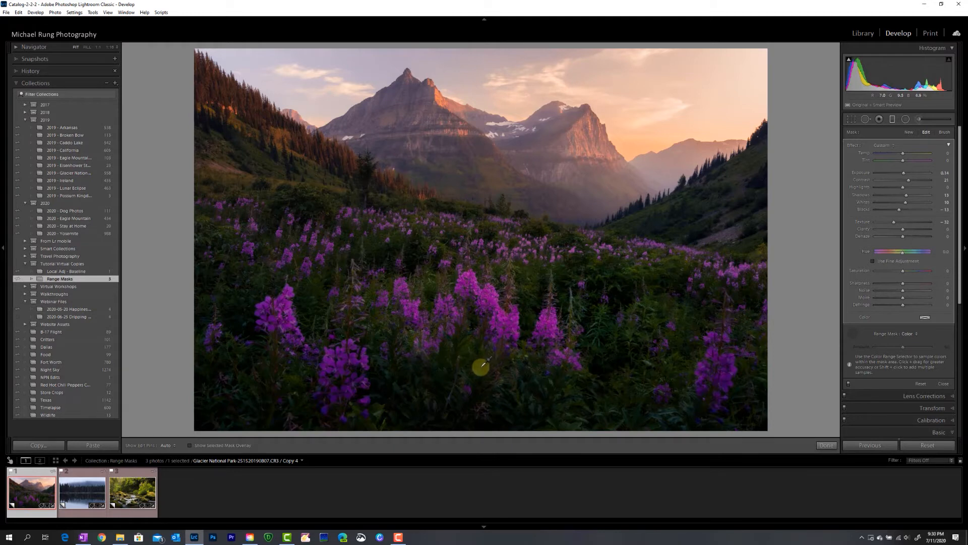
click(478, 367)
drag(485, 370, 496, 369)
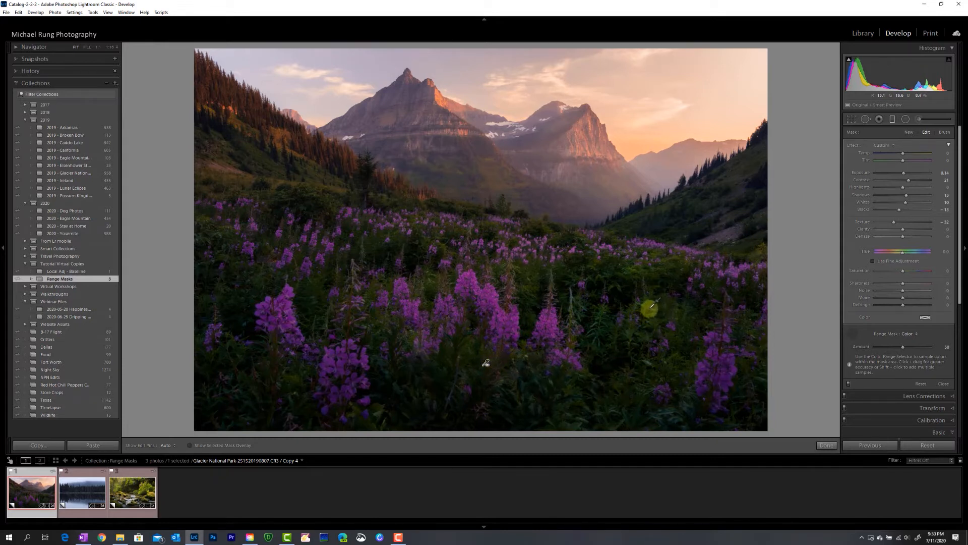
click(653, 314)
click(657, 310)
click(485, 364)
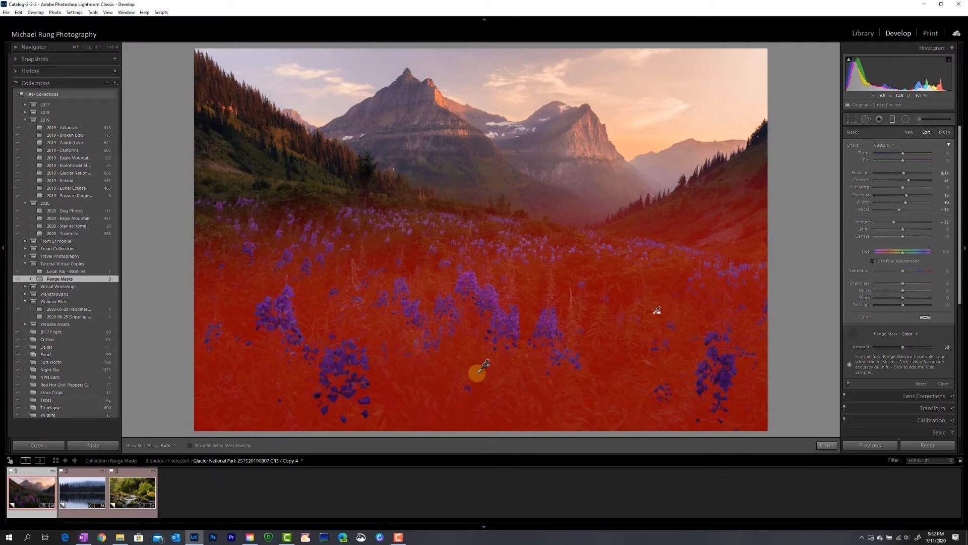
click(827, 445)
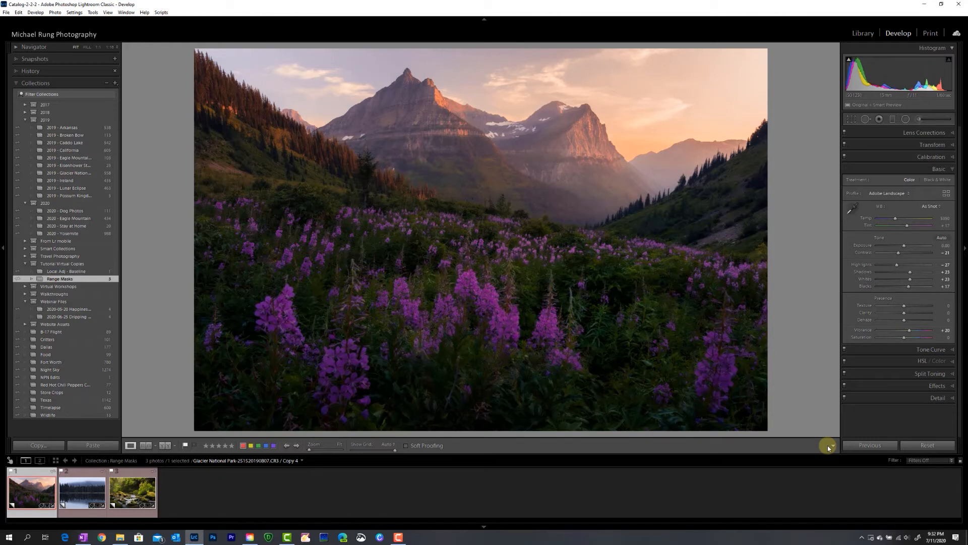
Select the existing Graduated Filter centered just below the mountains and preview its luminance range mask
click(892, 120)
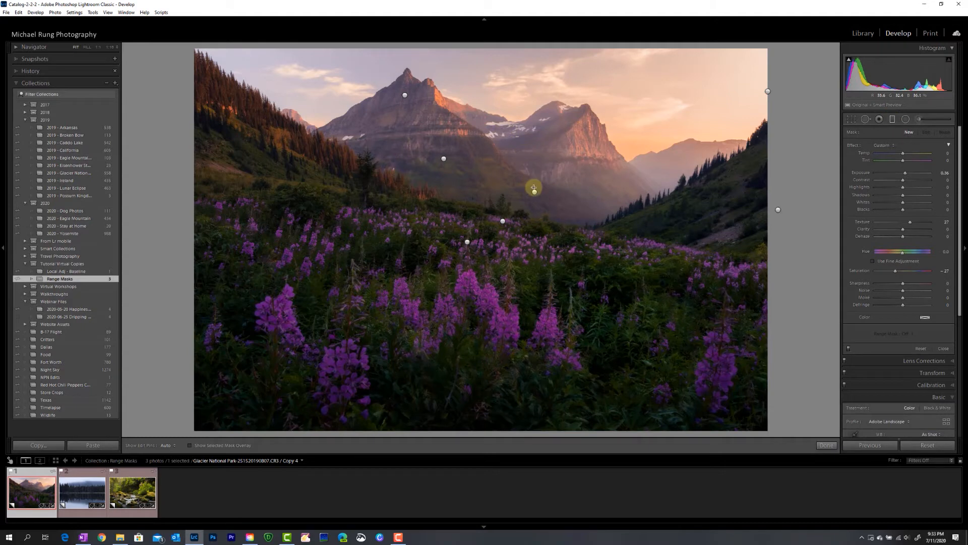
click(533, 192)
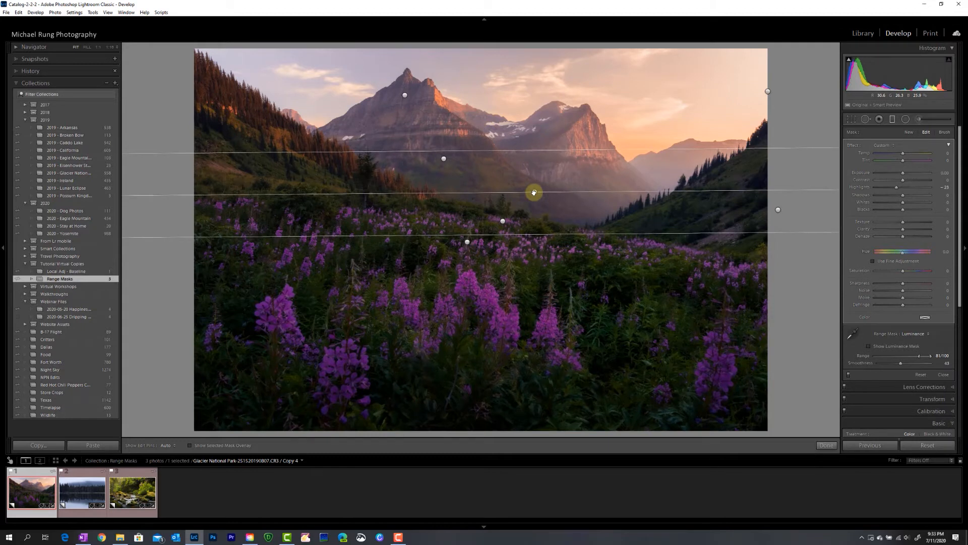
mouse_move(534, 192)
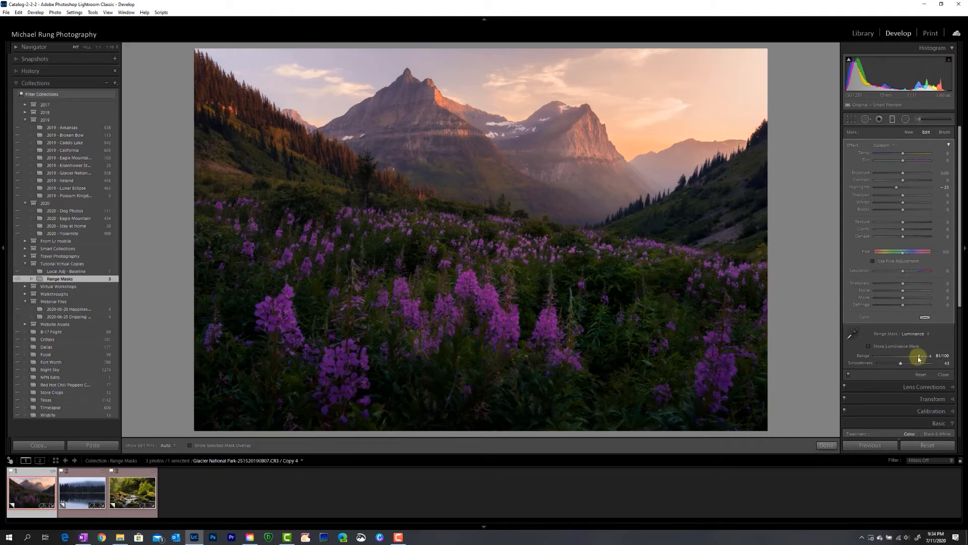
alt+click(919, 358)
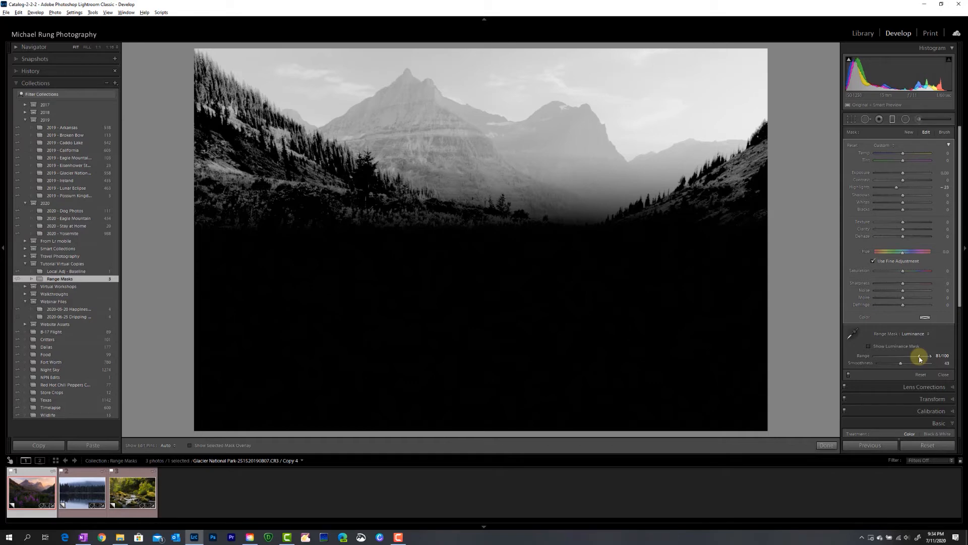
key(alt)
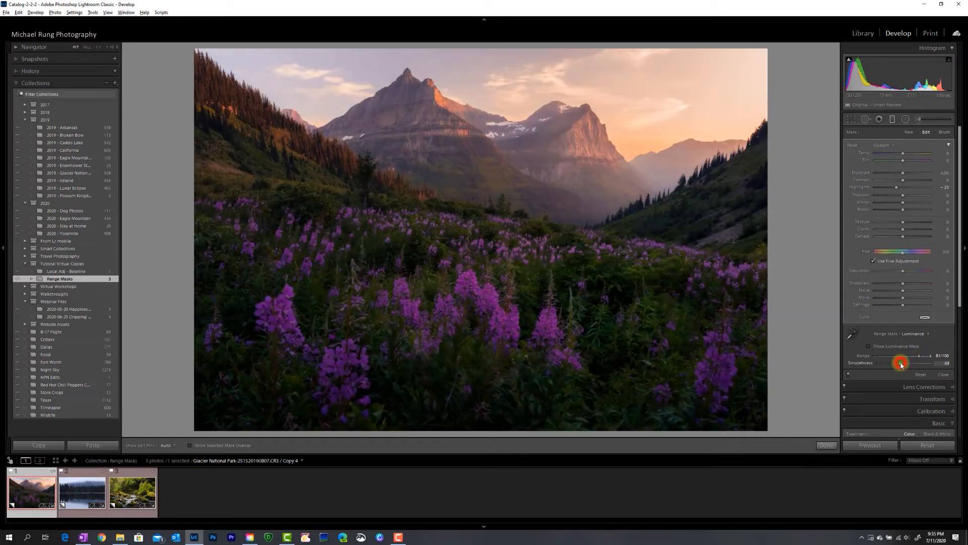
Try lower and higher Smoothness values in the luminance mask preview, such as 28, 13 and 67, and settle on 45
alt+click(902, 364)
alt+drag(902, 364, 894, 366)
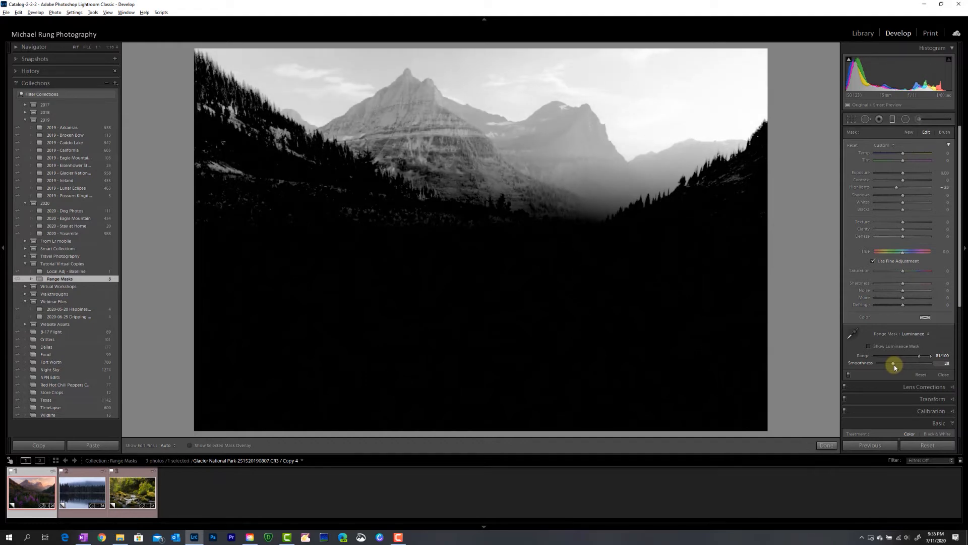
alt+drag(894, 365, 887, 369)
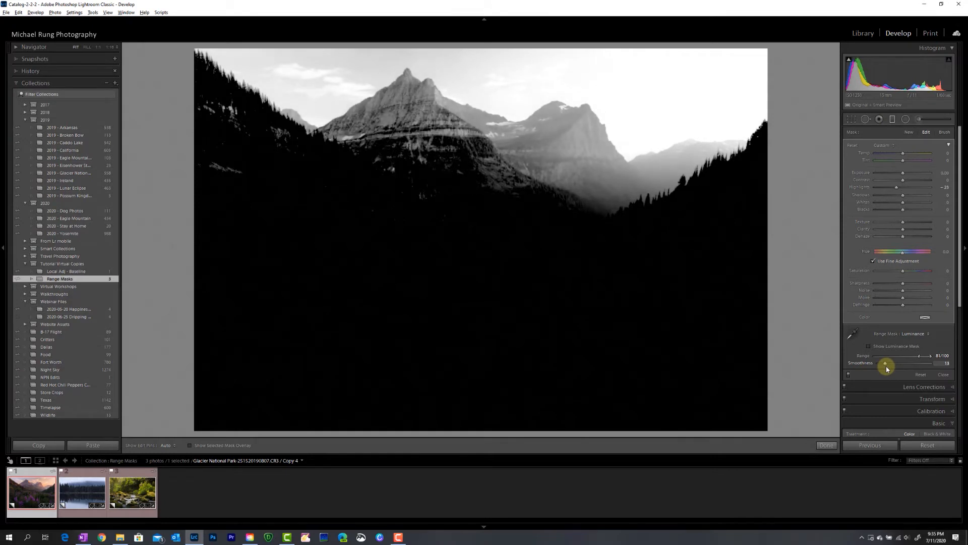
alt+drag(886, 369, 914, 366)
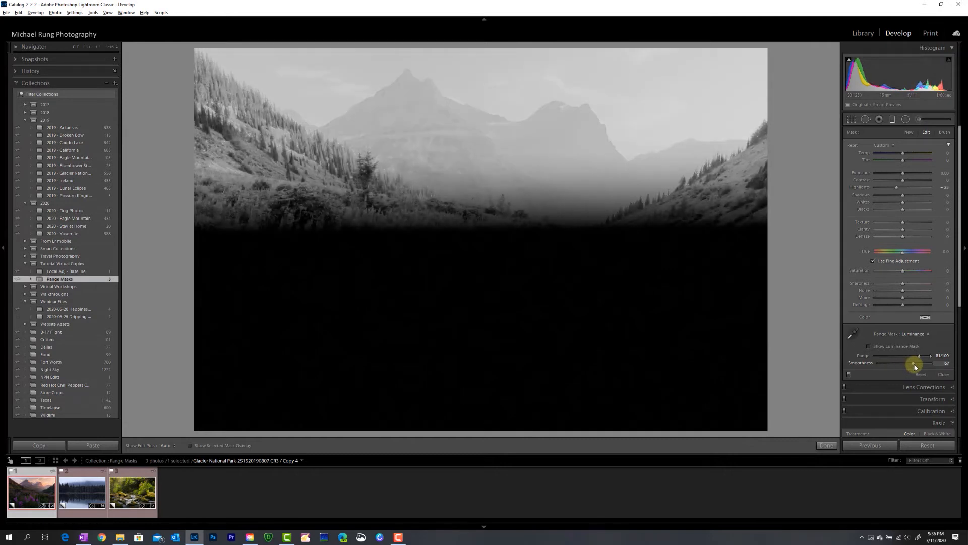
alt+drag(915, 367, 903, 365)
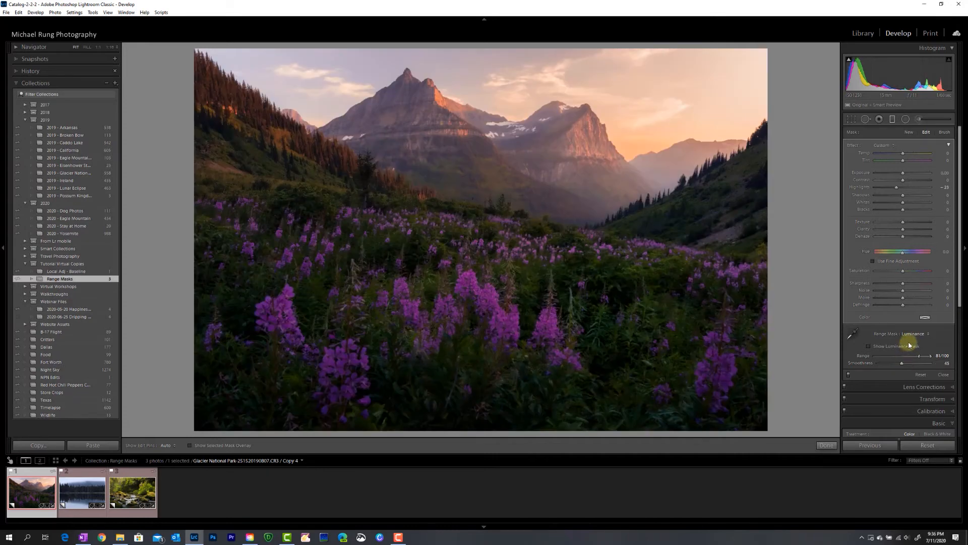
Turn the filter's range mask off to compare the mountains and sky, and set it back to Luminance
click(914, 333)
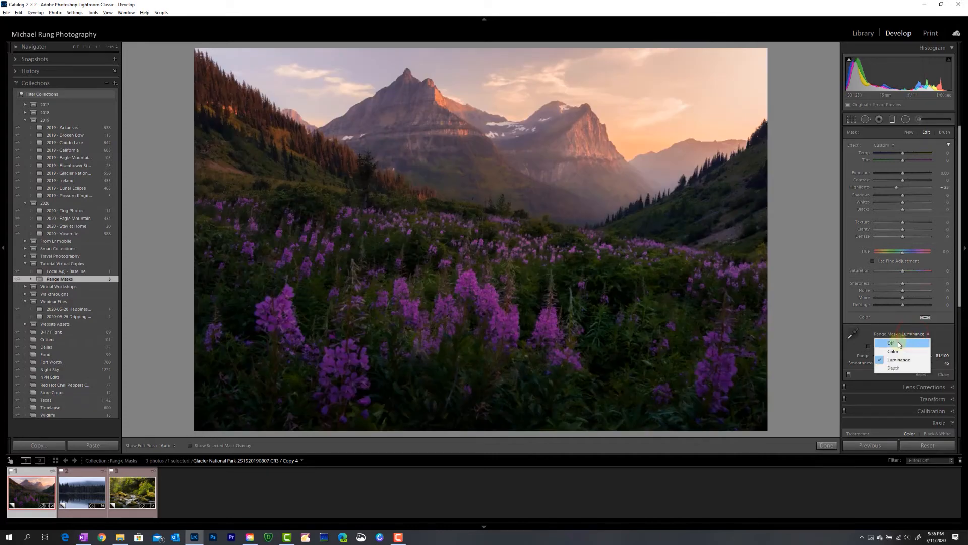
click(899, 343)
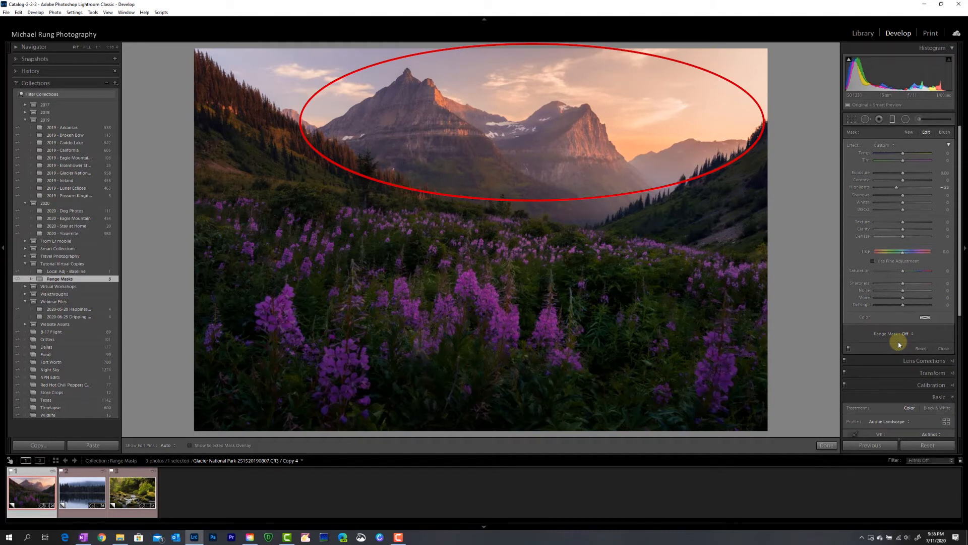
click(906, 333)
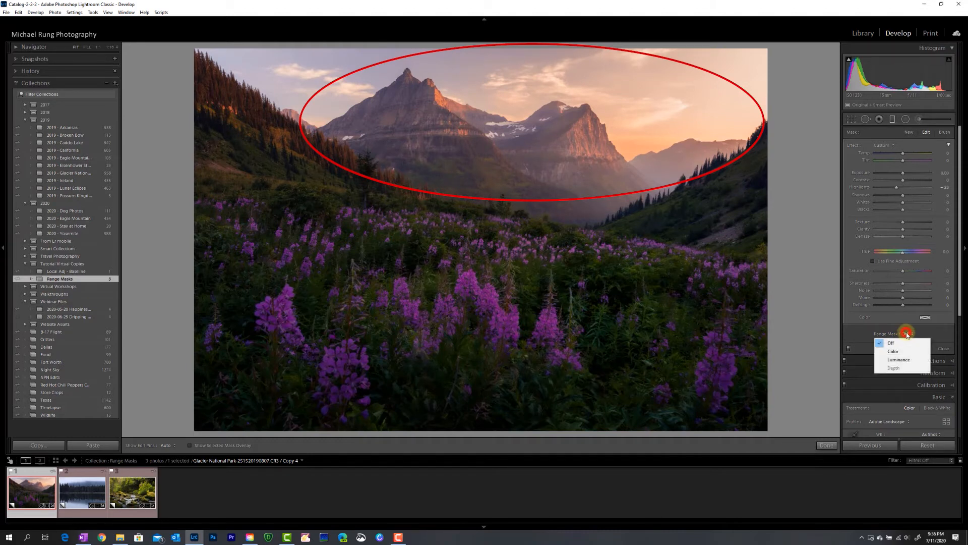
click(902, 361)
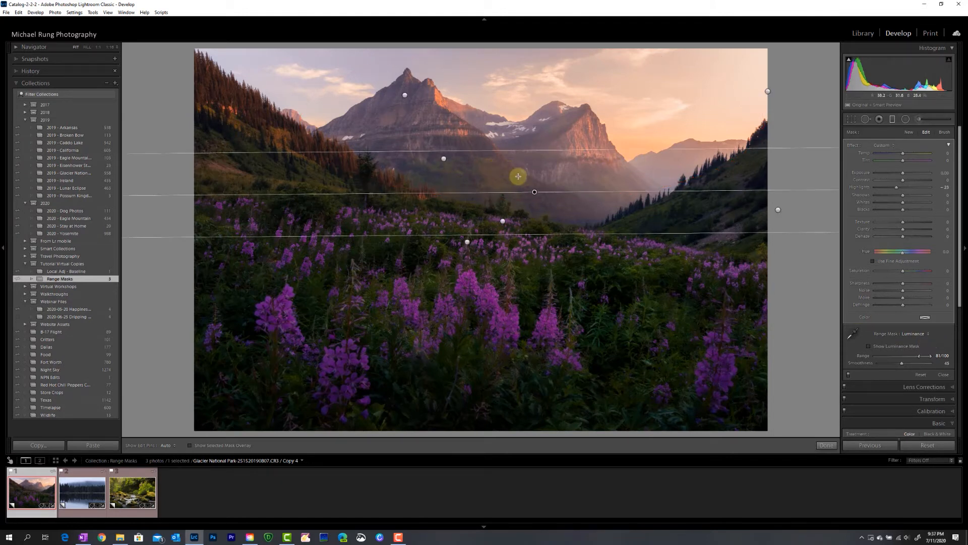
Delete the Graduated Filter with the luminance range mask centered just below the mountains
right_click(534, 193)
click(554, 206)
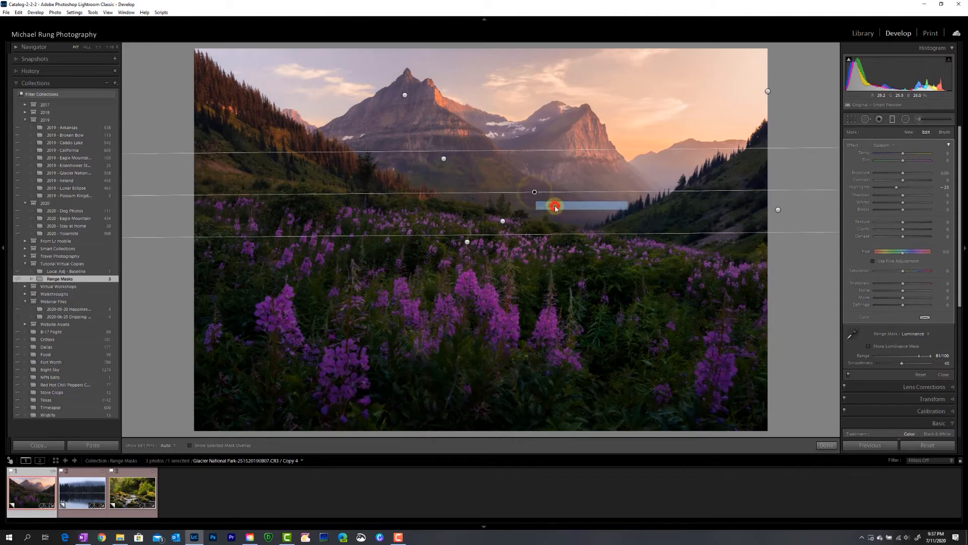
Reset the effects, draw a level Graduated Filter from the peaks down to the meadow, and set Highlights to -54
double_click(850, 146)
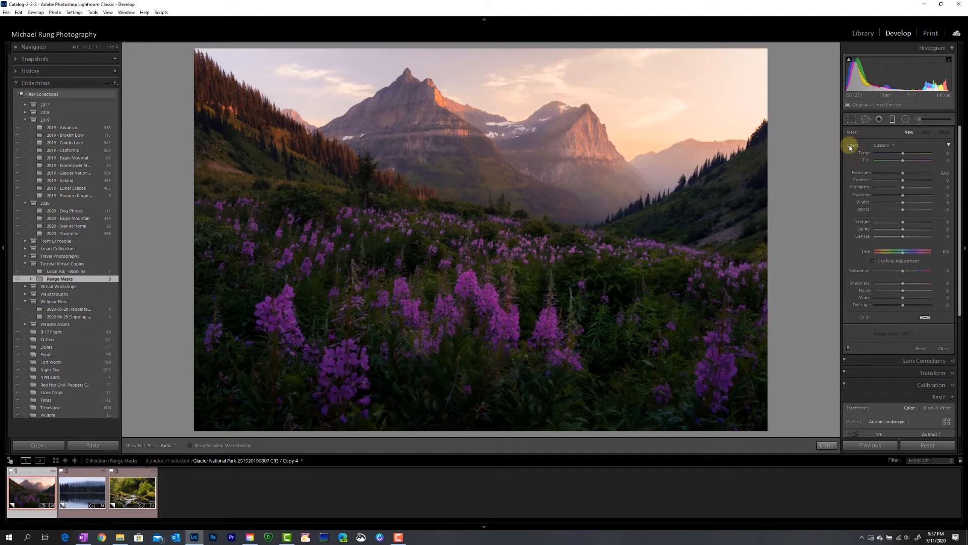
drag(497, 126, 491, 239)
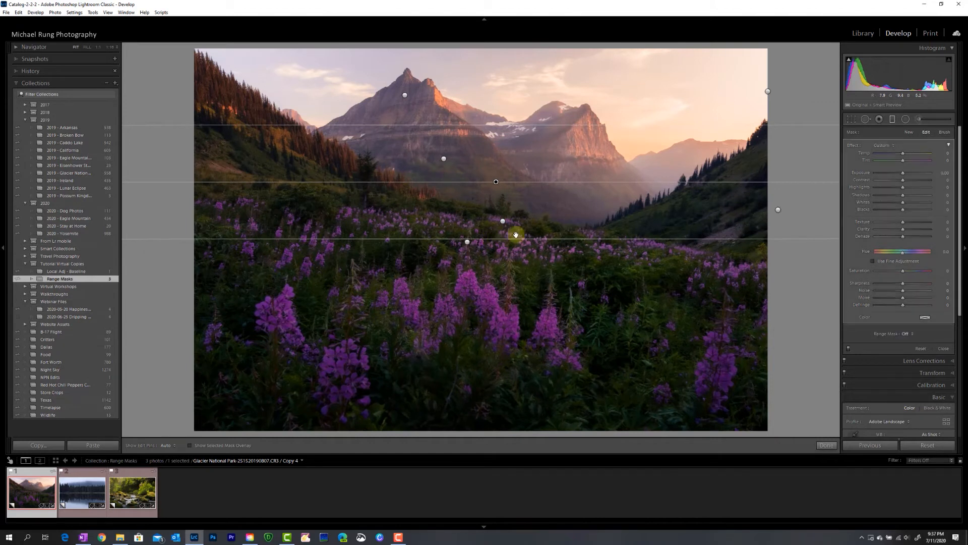
click(887, 187)
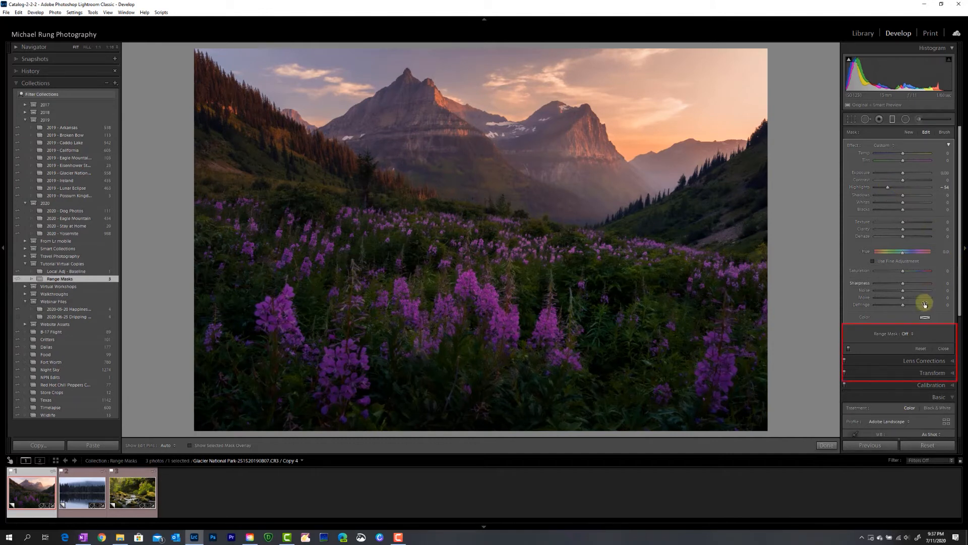
Set the new filter's range mask to Luminance and narrow its range to 77/100 while previewing the mask
click(914, 334)
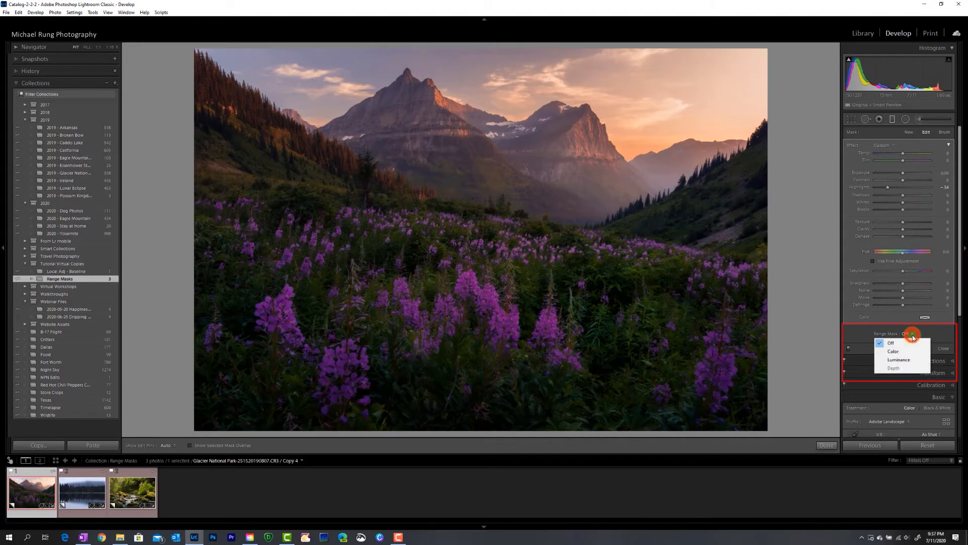
click(904, 360)
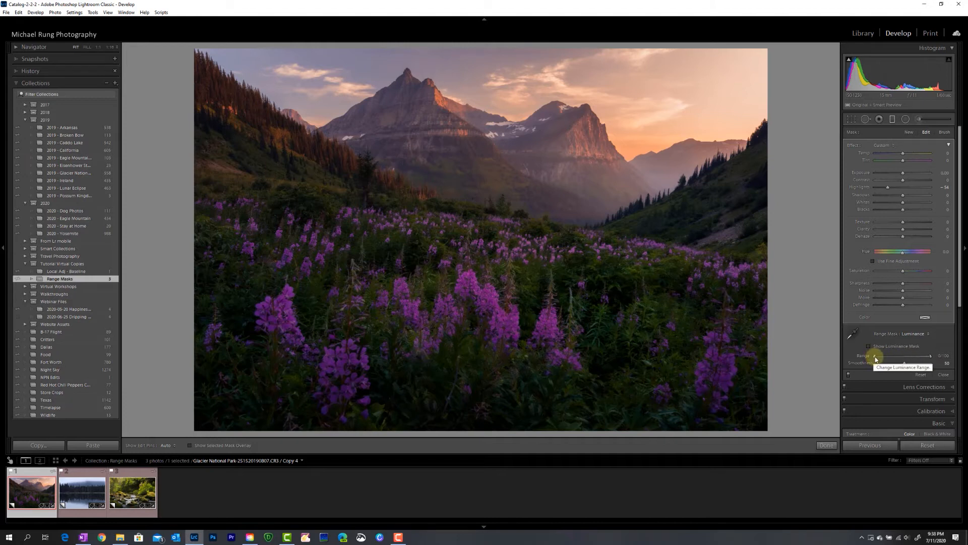
drag(876, 358, 908, 358)
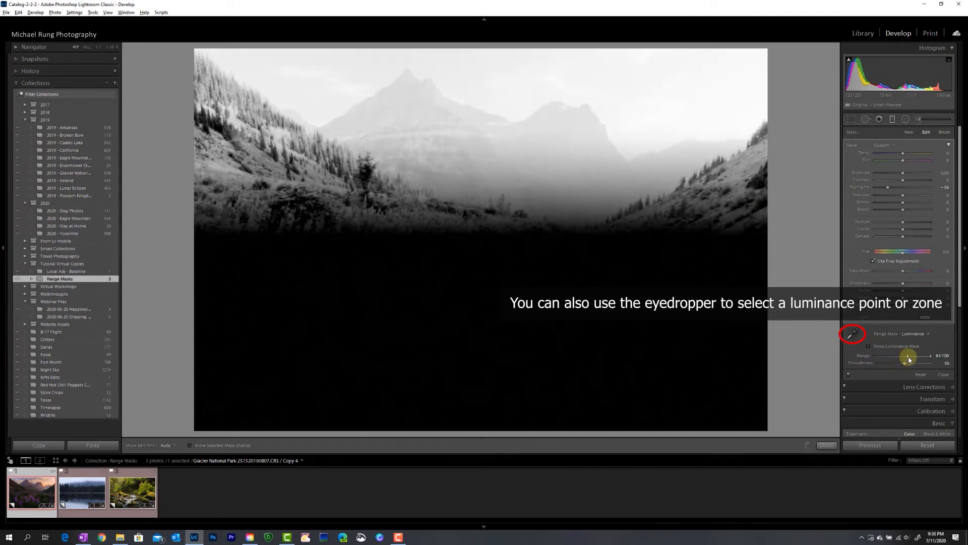
drag(897, 360, 901, 359)
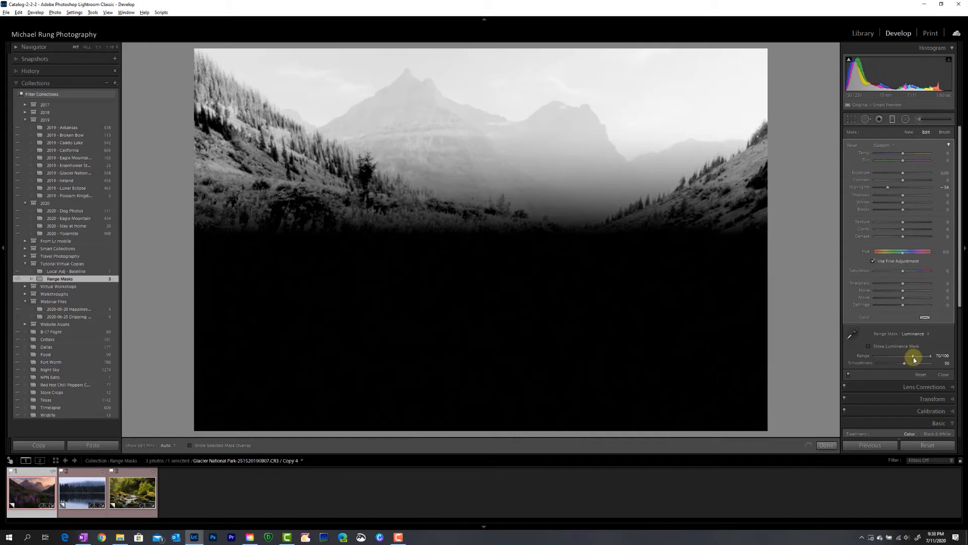
drag(916, 360, 915, 360)
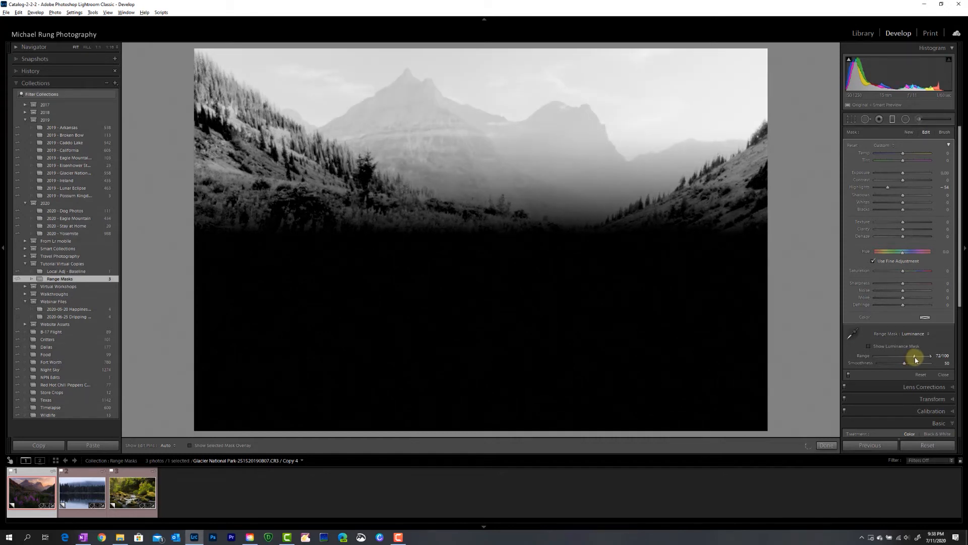
drag(915, 359, 918, 360)
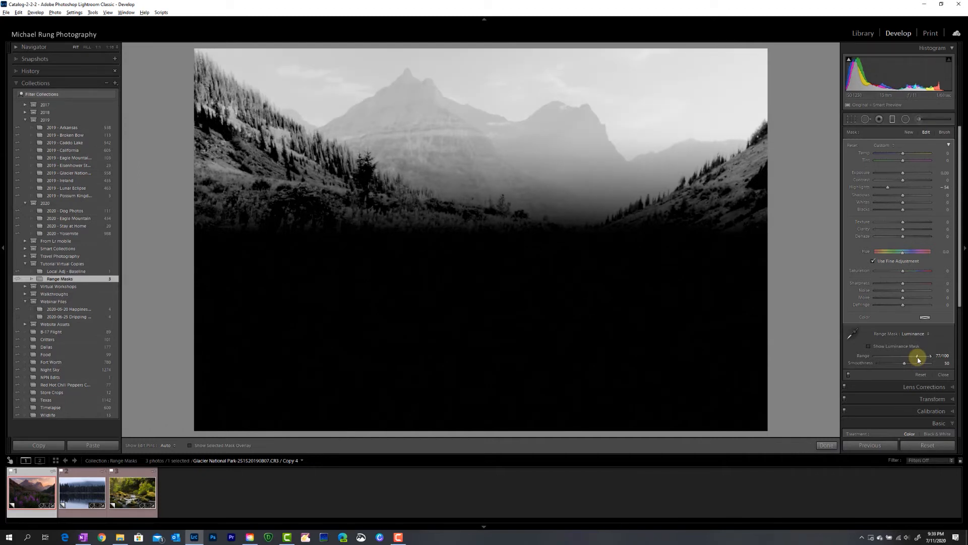
Refine the Graduated Filter's luminance range to 78/100 while previewing the mask, and lower its smoothness to about 34
drag(927, 360, 928, 360)
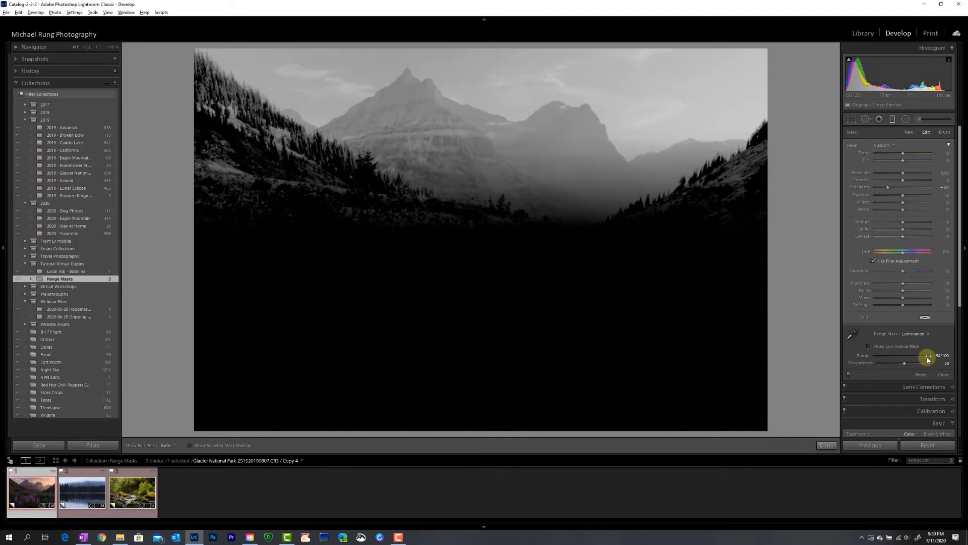
drag(928, 359, 916, 358)
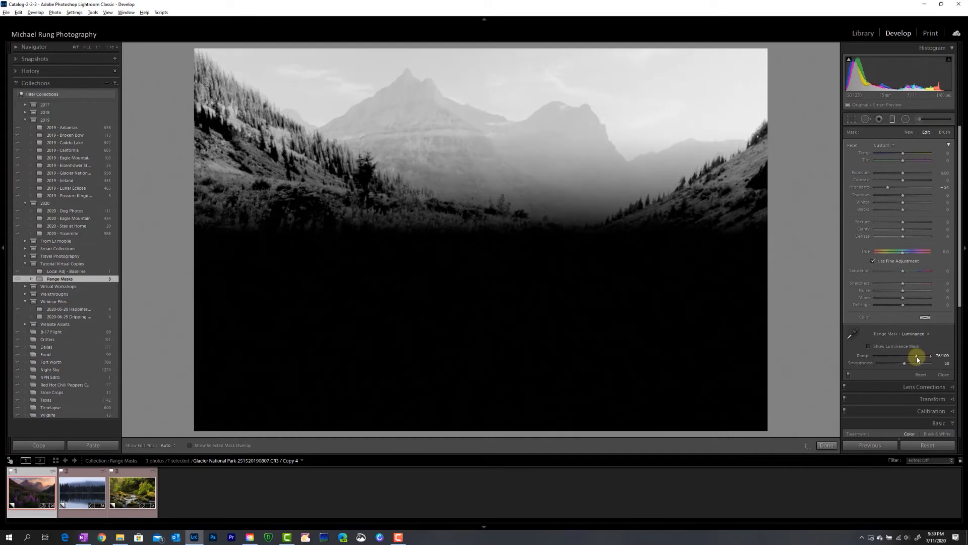
drag(918, 359, 918, 359)
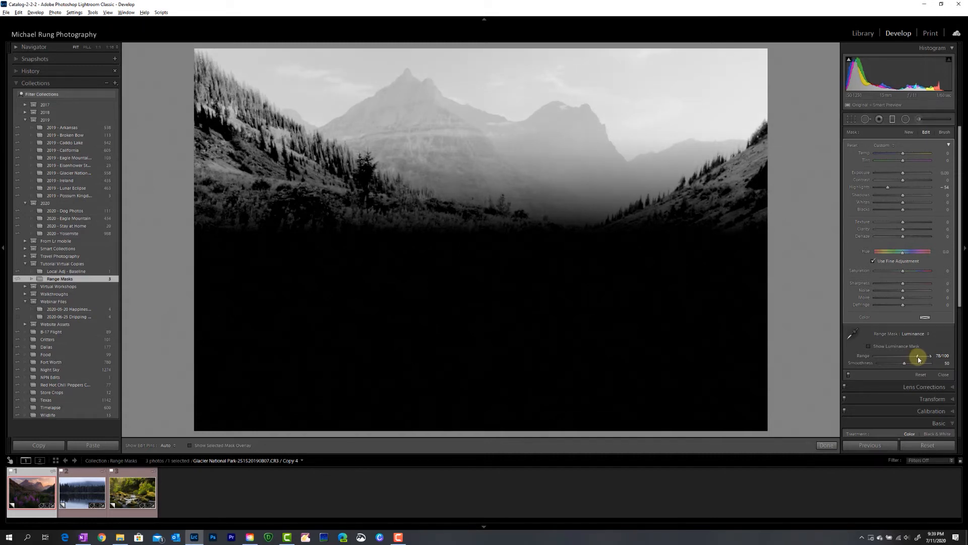
drag(901, 361, 903, 361)
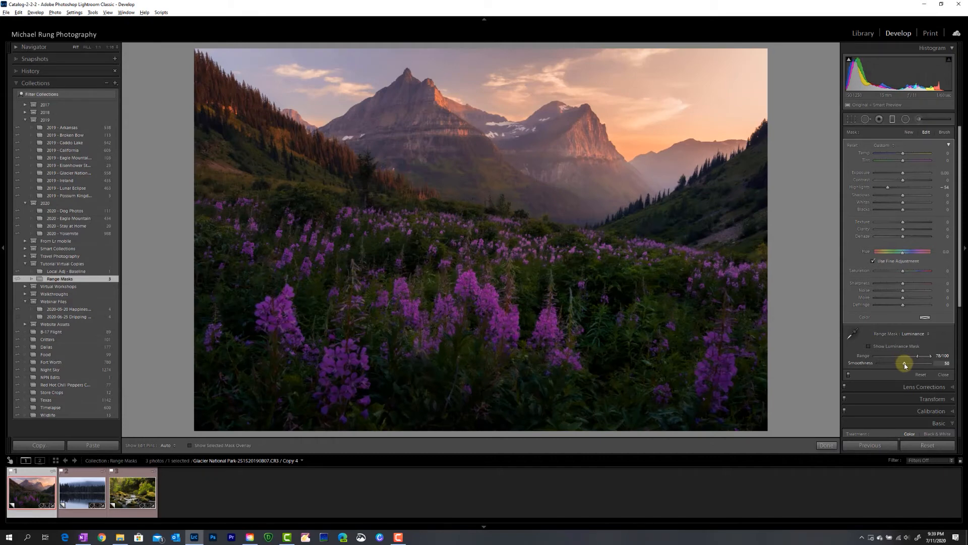
drag(905, 364, 897, 367)
Toggle the filter's range mask between Off and Luminance twice to compare the mountains and sky, ending on Luminance
click(911, 334)
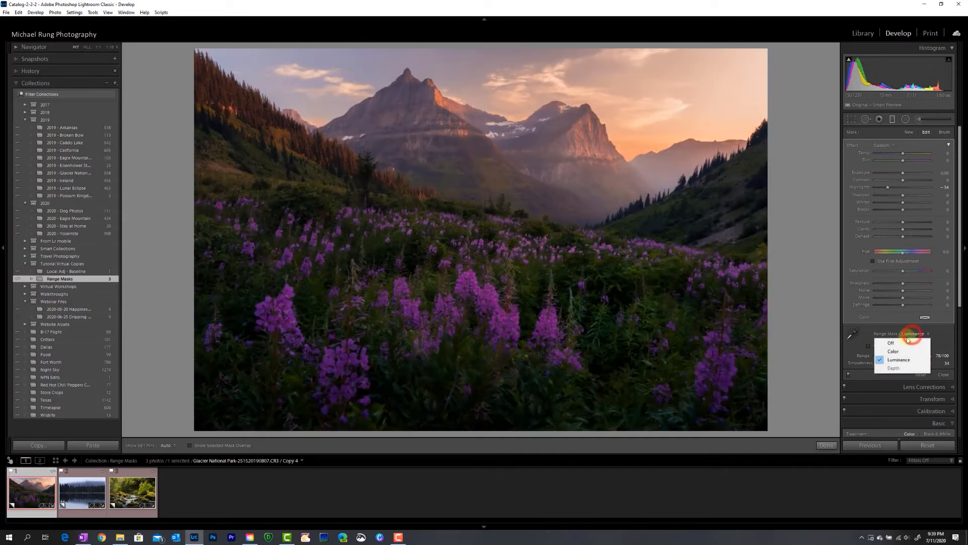
click(901, 343)
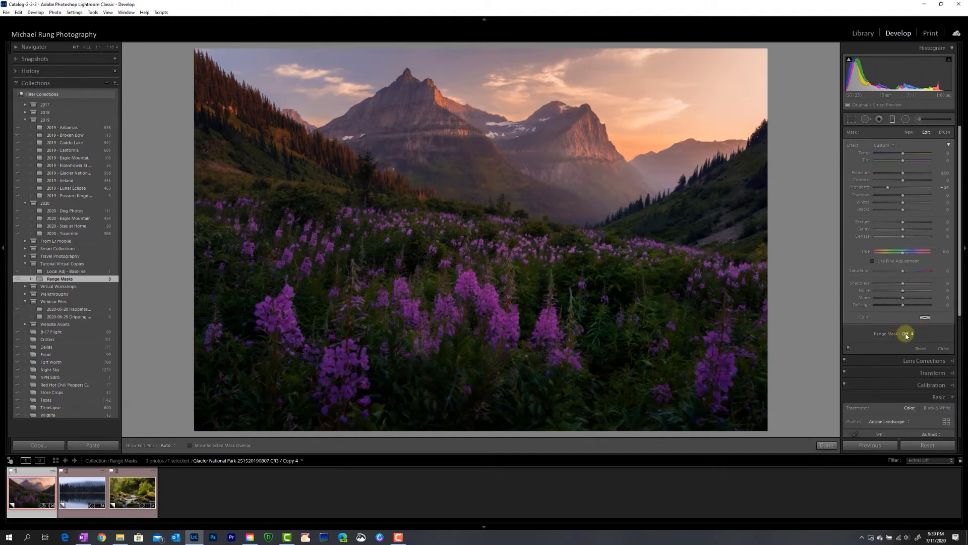
click(906, 335)
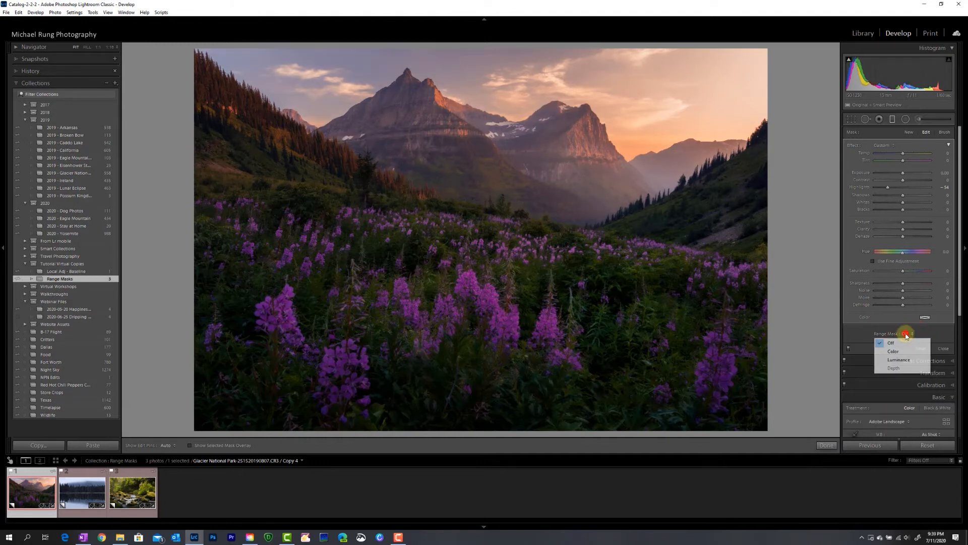
click(902, 360)
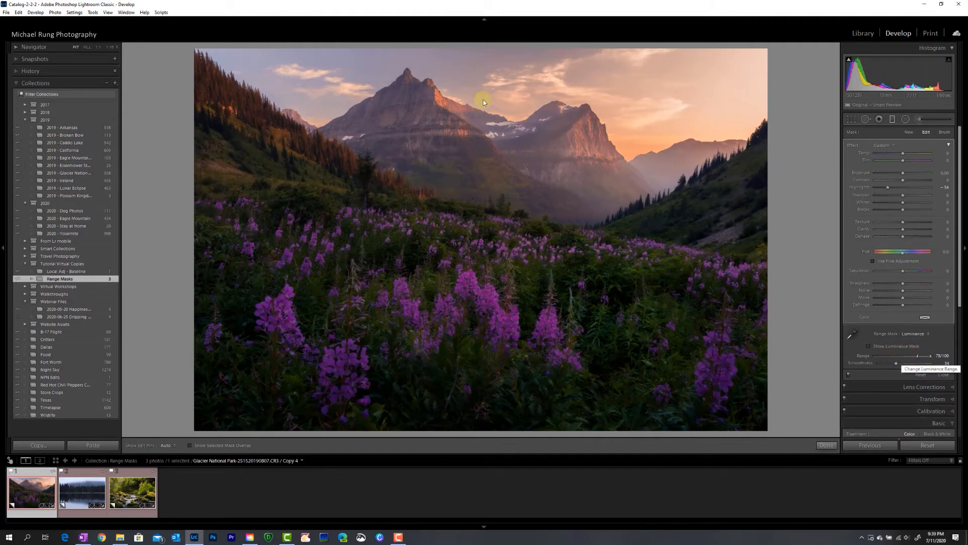
click(914, 337)
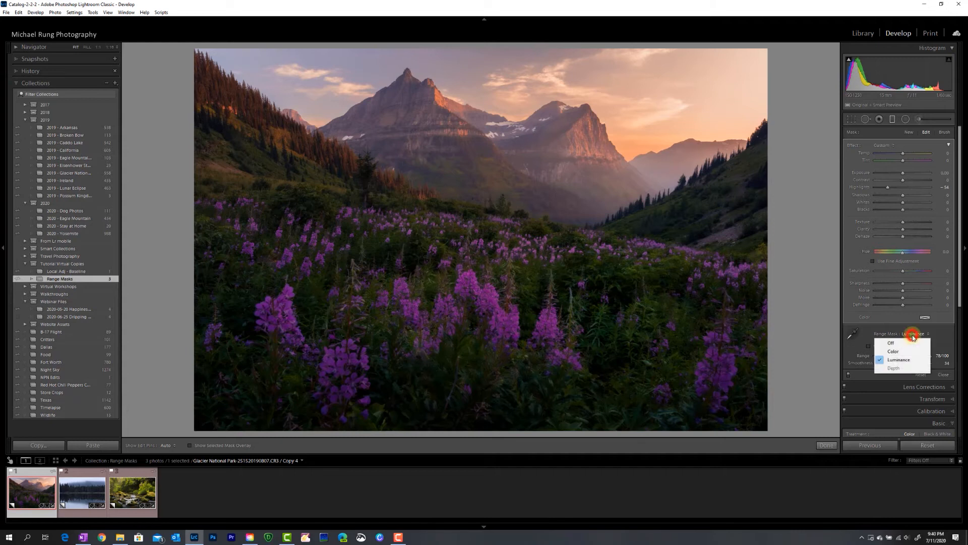
click(897, 343)
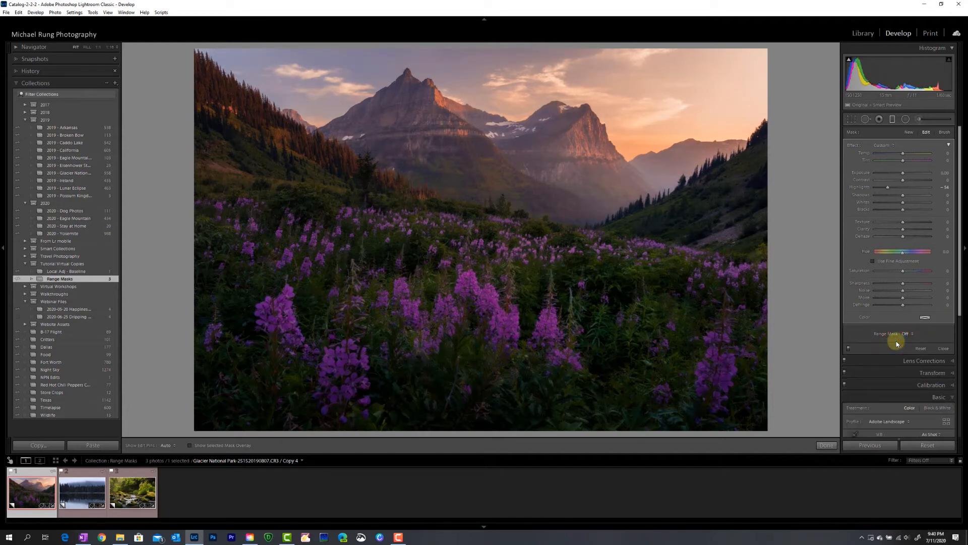
click(906, 334)
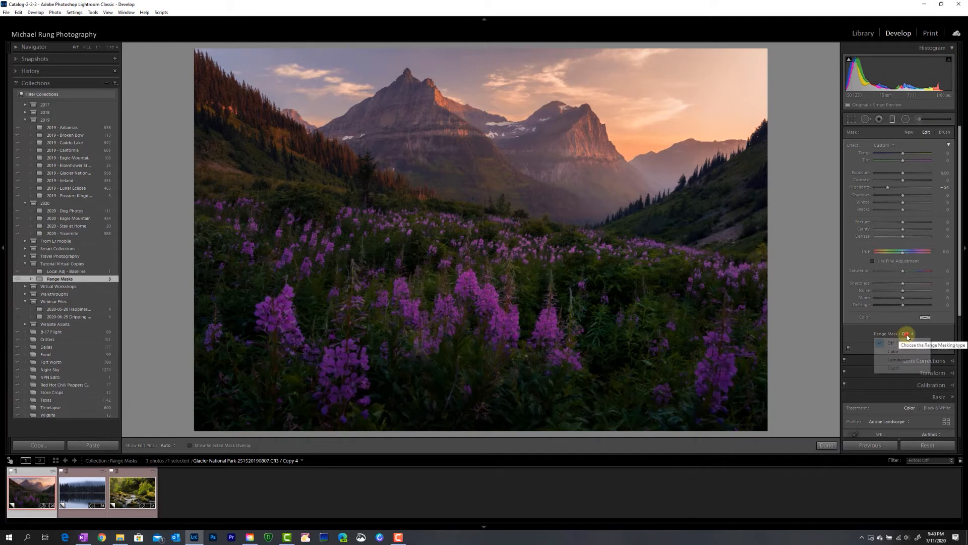
click(903, 360)
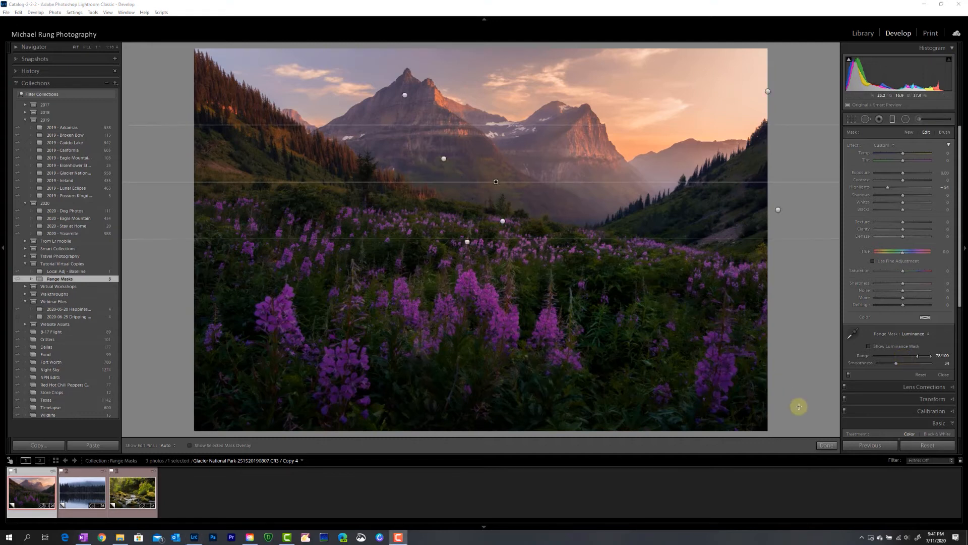
Finish the Graduated Filter edit, open the lake photo and activate the Adjustment Brush
click(825, 445)
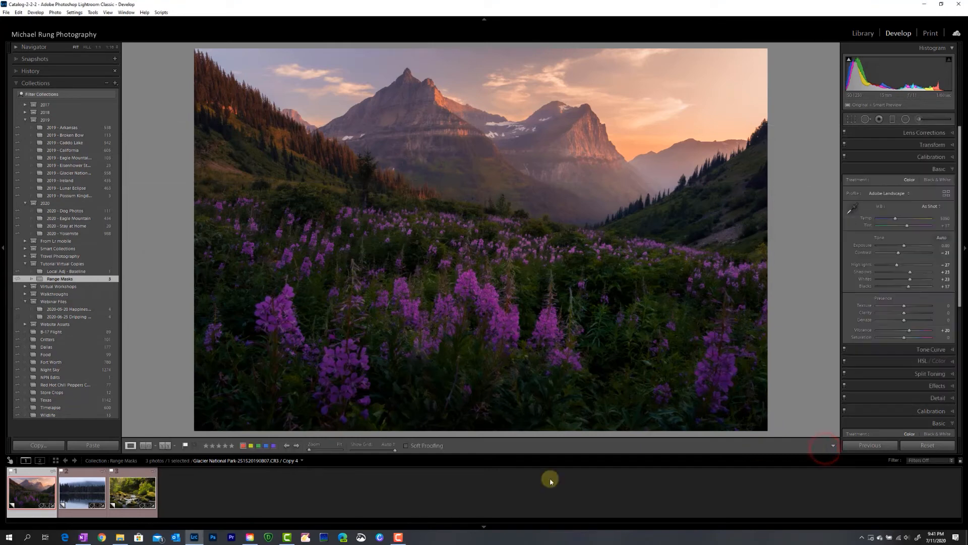
click(81, 491)
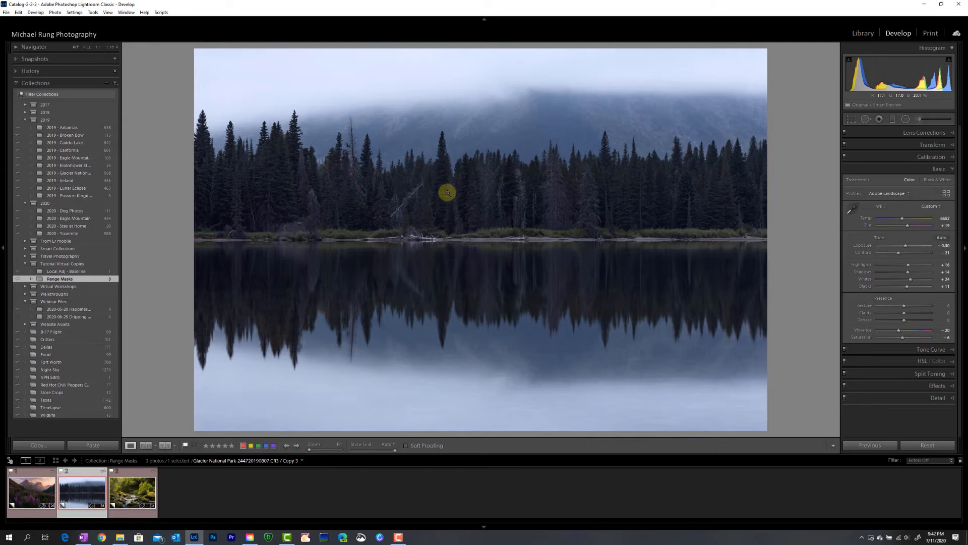
click(920, 119)
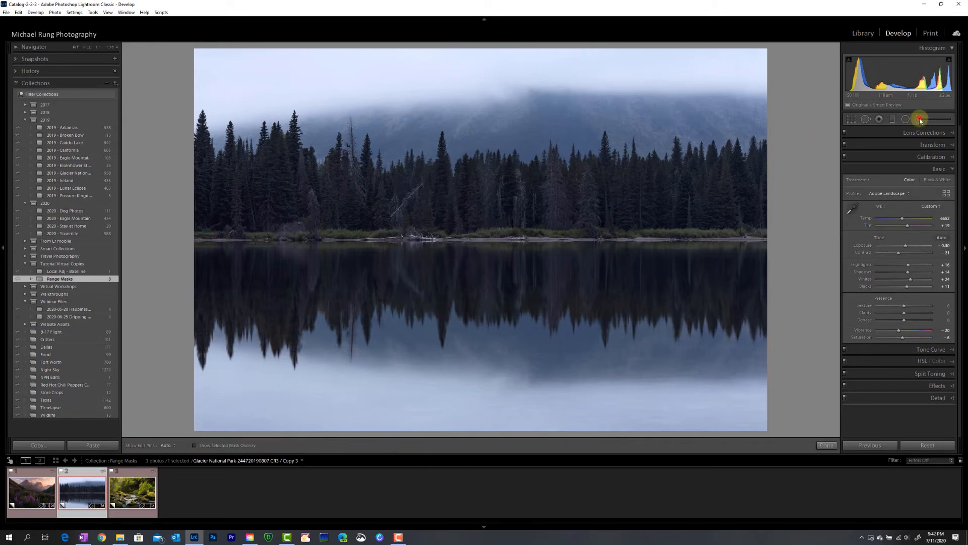
Select the existing brush adjustment on the tree line and preview its luminance range mask
click(532, 212)
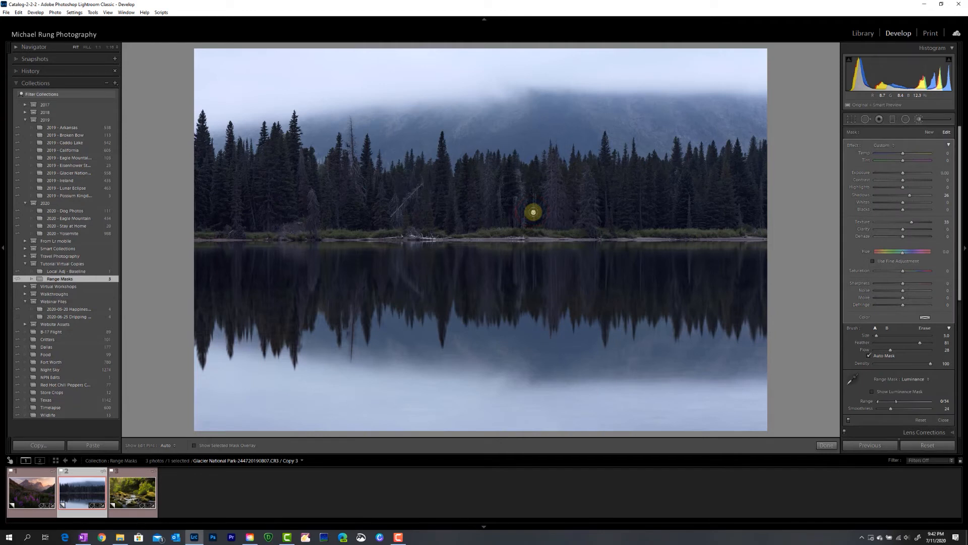
mouse_move(533, 211)
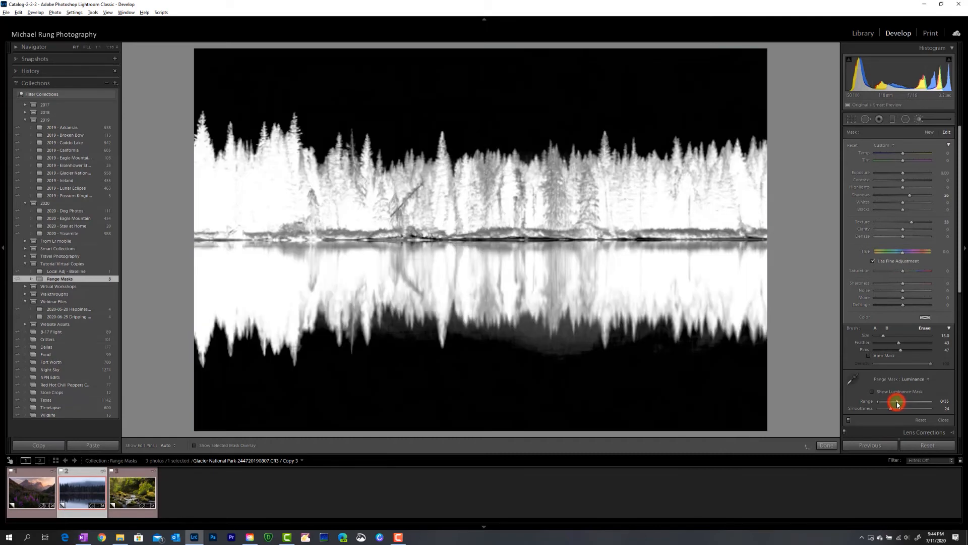
alt+click(897, 403)
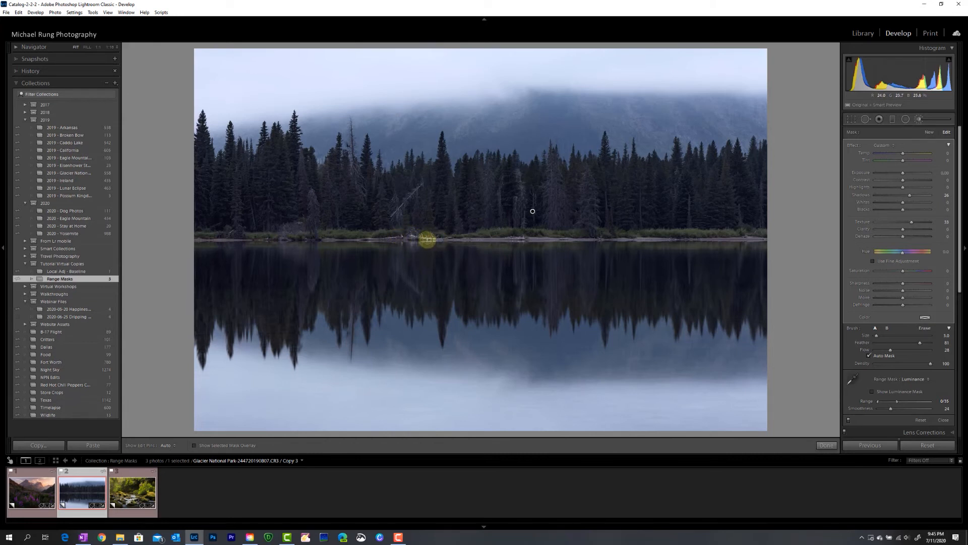
Start a new brush adjustment with Exposure 0.91 and paint over the driftwood on the lakeshore with Auto Mask on
click(929, 133)
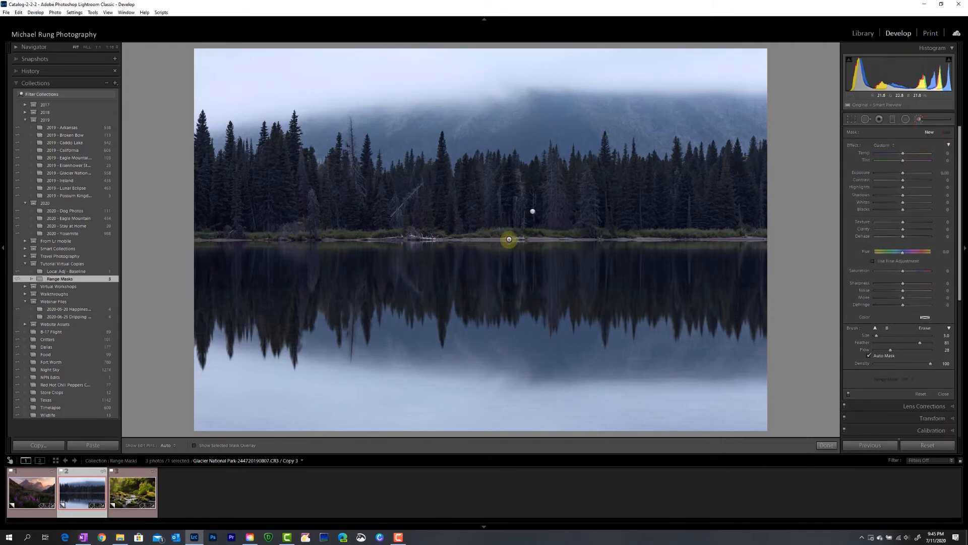
click(424, 237)
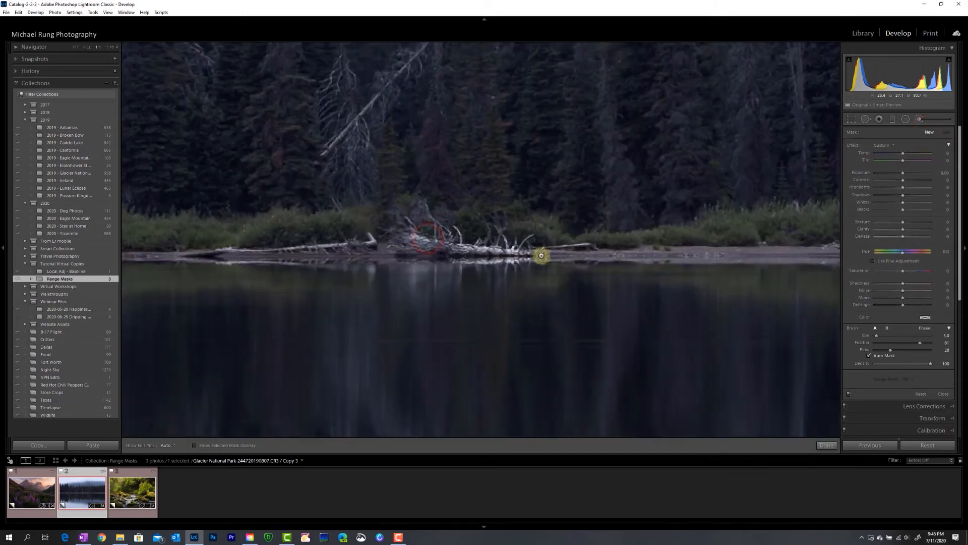
drag(907, 175, 910, 175)
mouse_move(466, 245)
mouse_down()
mouse_move(488, 245)
mouse_move(462, 252)
mouse_move(488, 252)
mouse_move(435, 238)
mouse_up()
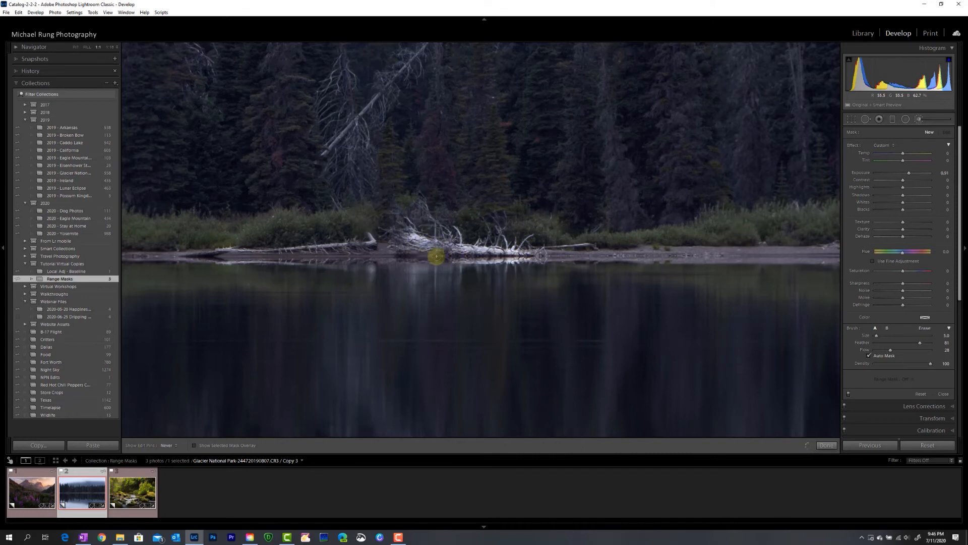
drag(400, 235, 439, 243)
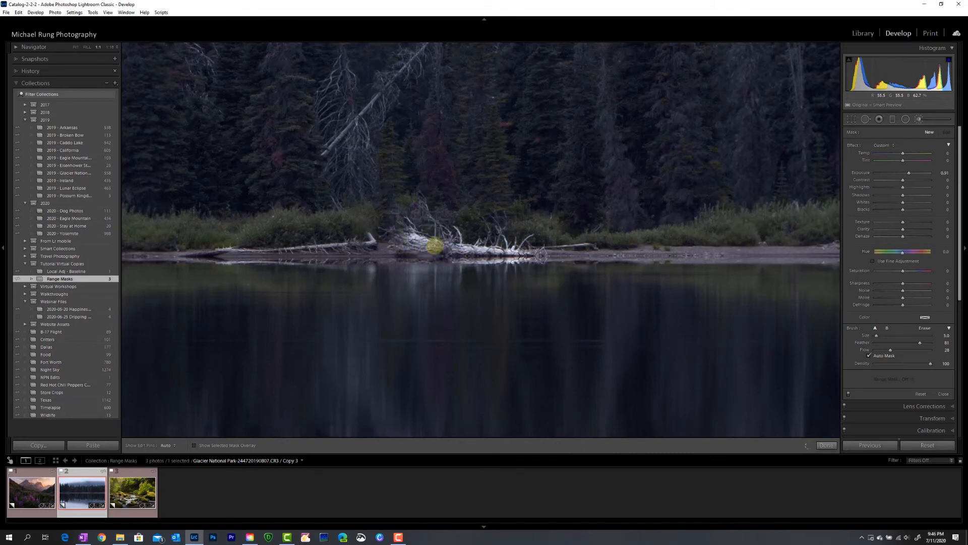
right_click(477, 248)
click(495, 259)
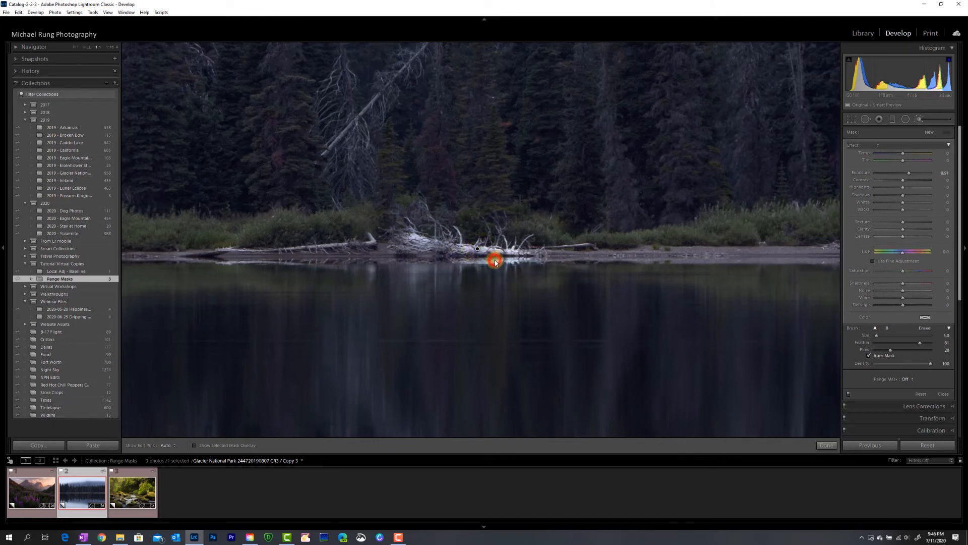
Turn off Auto Mask, enlarge the brush to 7.0, paint over the rest of the driftwood, and check the mask overlay
click(869, 355)
scroll(475, 251, up, 2)
mouse_move(475, 251)
mouse_down()
mouse_move(455, 248)
mouse_move(514, 250)
mouse_move(484, 261)
mouse_move(528, 249)
mouse_move(536, 257)
mouse_move(507, 240)
mouse_move(534, 239)
mouse_move(485, 231)
mouse_move(503, 226)
mouse_move(509, 233)
mouse_move(471, 237)
mouse_move(373, 223)
mouse_move(402, 250)
mouse_move(393, 258)
mouse_move(415, 252)
mouse_move(390, 266)
mouse_move(411, 283)
mouse_move(404, 289)
mouse_move(421, 292)
mouse_move(407, 268)
mouse_move(432, 260)
mouse_move(444, 293)
mouse_move(437, 265)
mouse_move(466, 276)
mouse_move(467, 263)
mouse_move(546, 253)
mouse_move(398, 227)
mouse_move(424, 239)
mouse_move(420, 246)
mouse_move(419, 234)
mouse_move(393, 224)
mouse_move(409, 209)
mouse_move(406, 235)
mouse_move(427, 250)
mouse_move(525, 253)
mouse_up()
key(o)
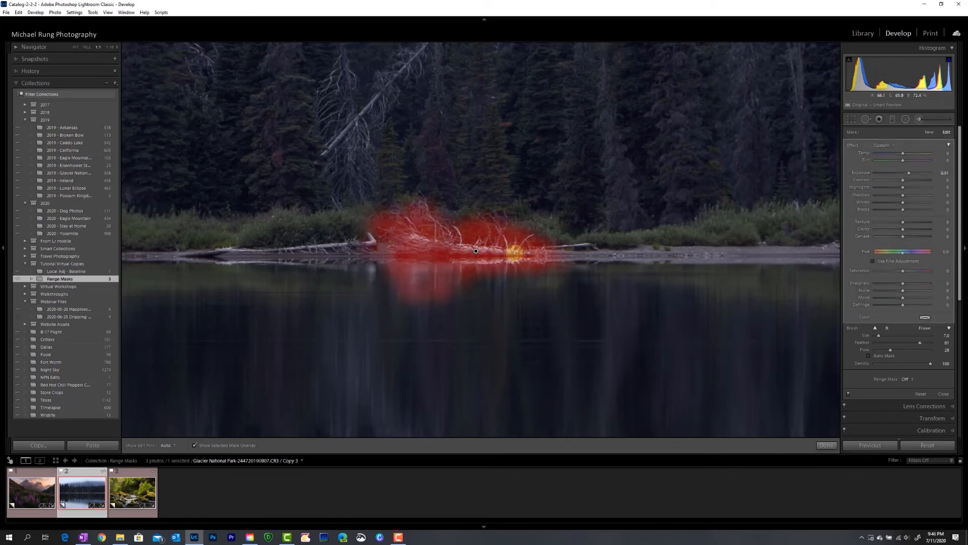
key(o)
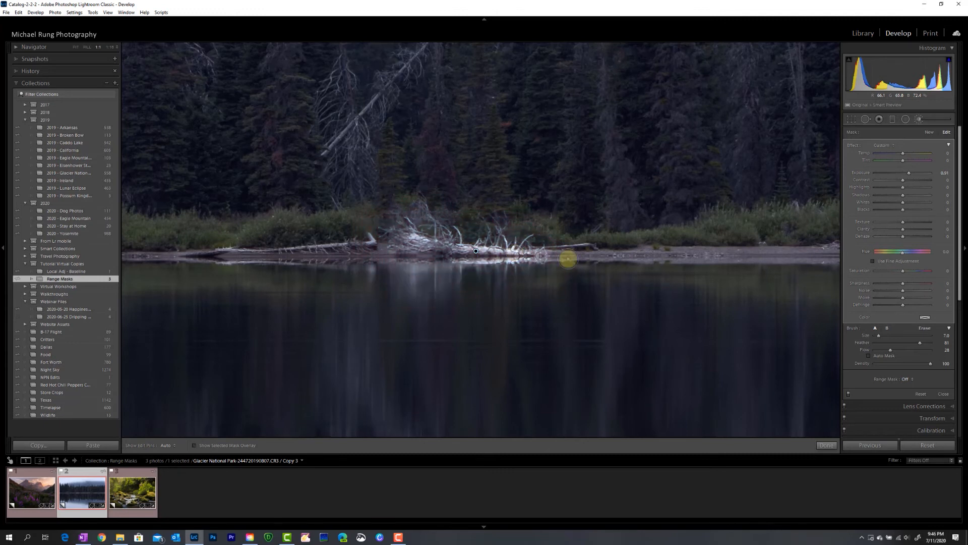
Apply a Luminance range mask to the driftwood adjustment with the range at 65/100 and smoothness at 35
click(908, 379)
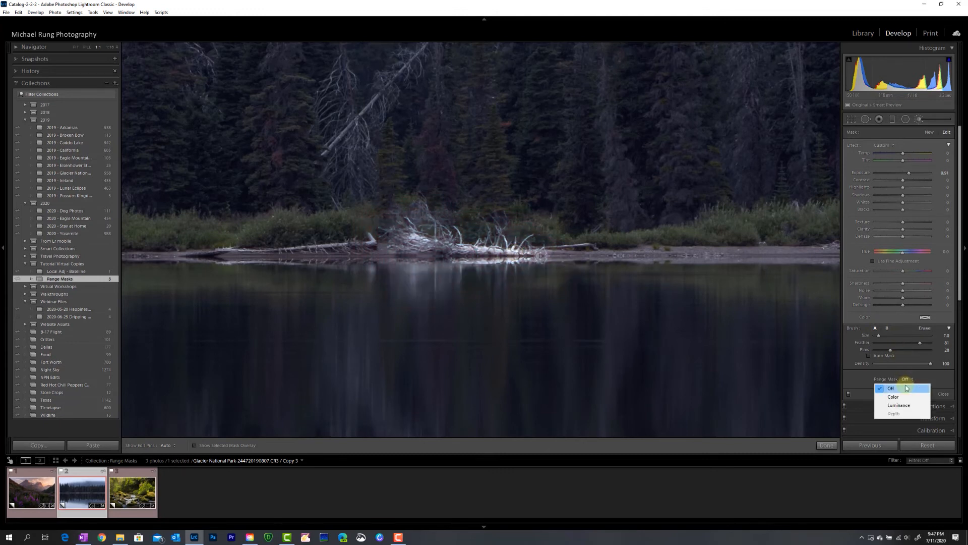
click(902, 406)
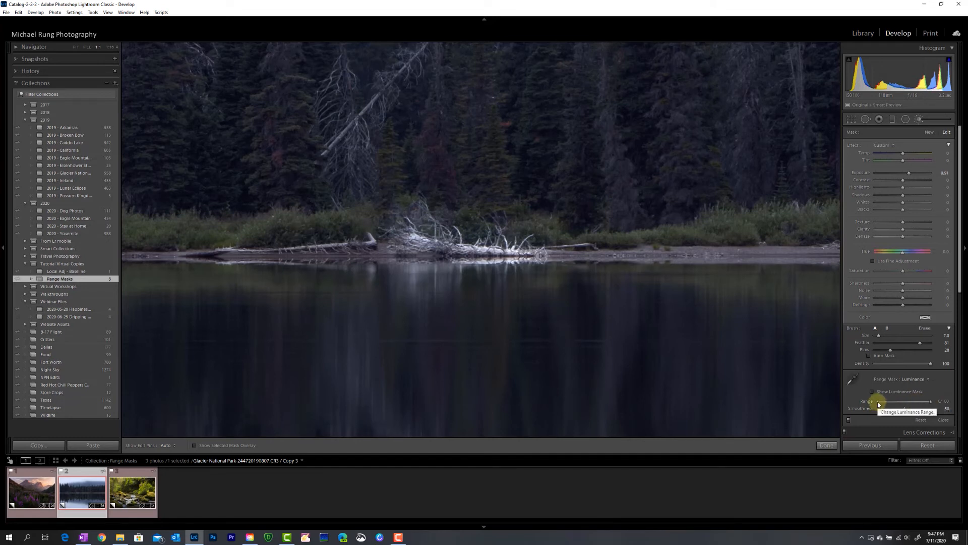
key(alt)
drag(878, 403, 912, 406)
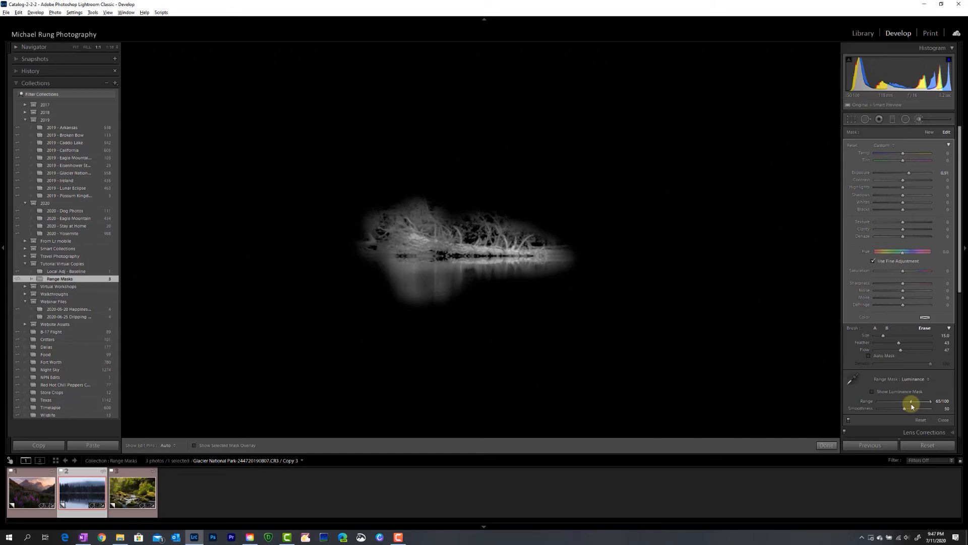
drag(913, 406, 908, 407)
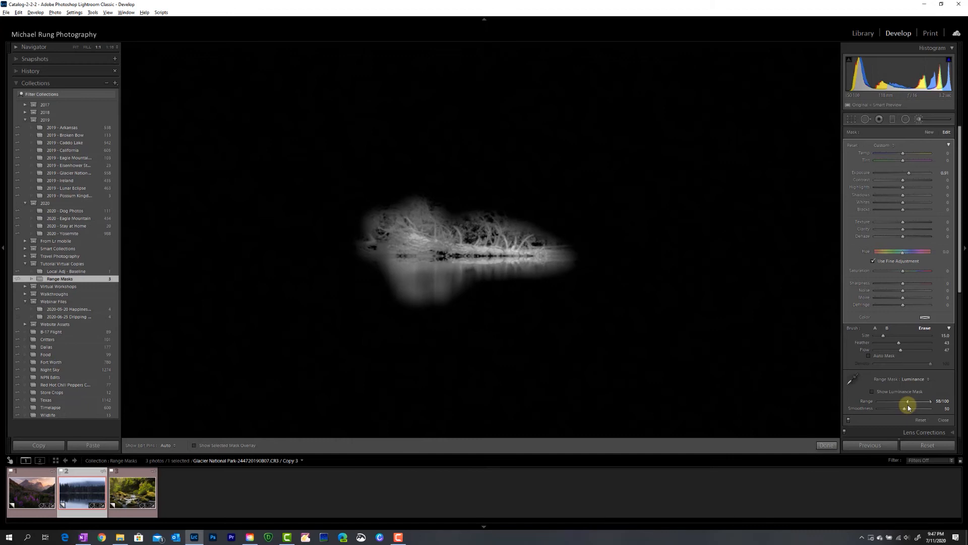
drag(908, 406, 912, 408)
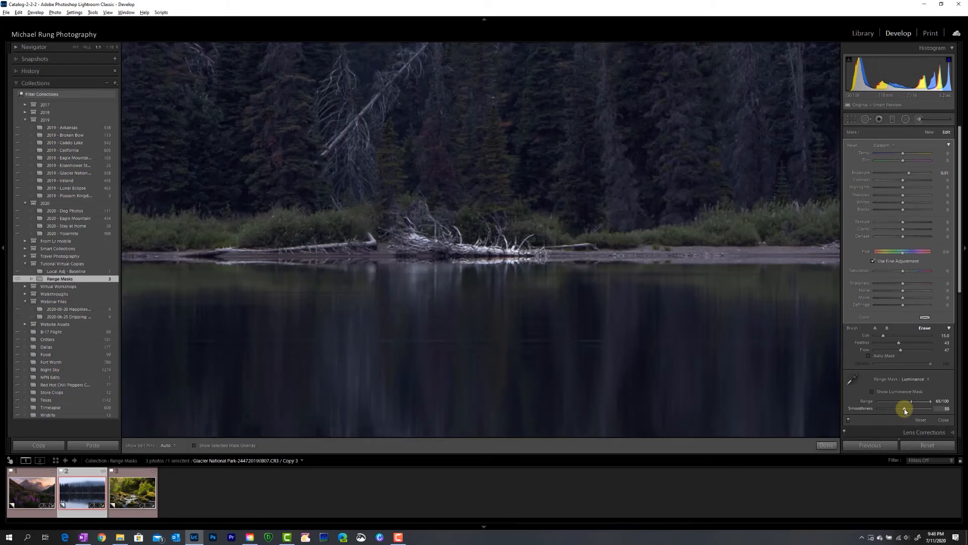
drag(905, 411, 898, 412)
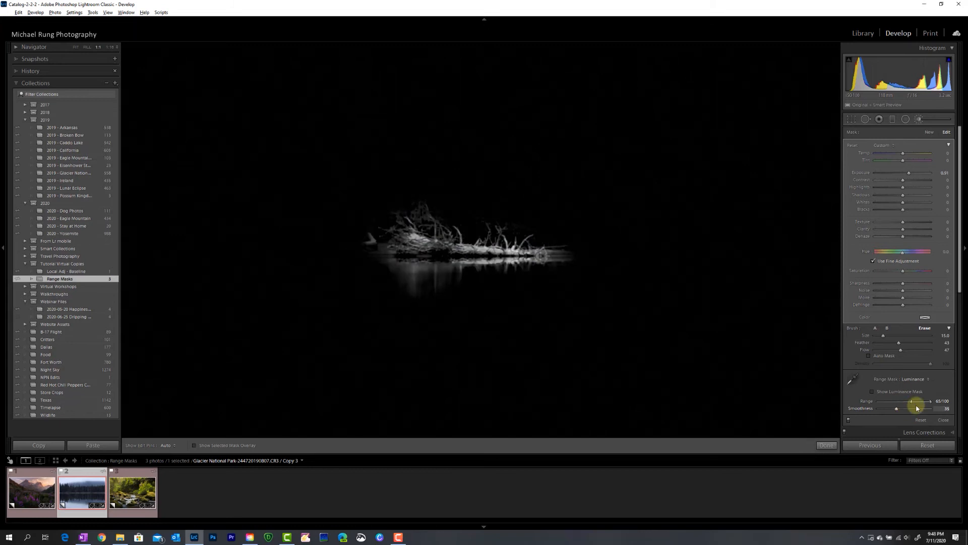
Widen the driftwood mask's luminance range to 57/100 and fine-tune its smoothness to 32 while previewing the mask
drag(912, 402, 910, 404)
drag(911, 405, 908, 404)
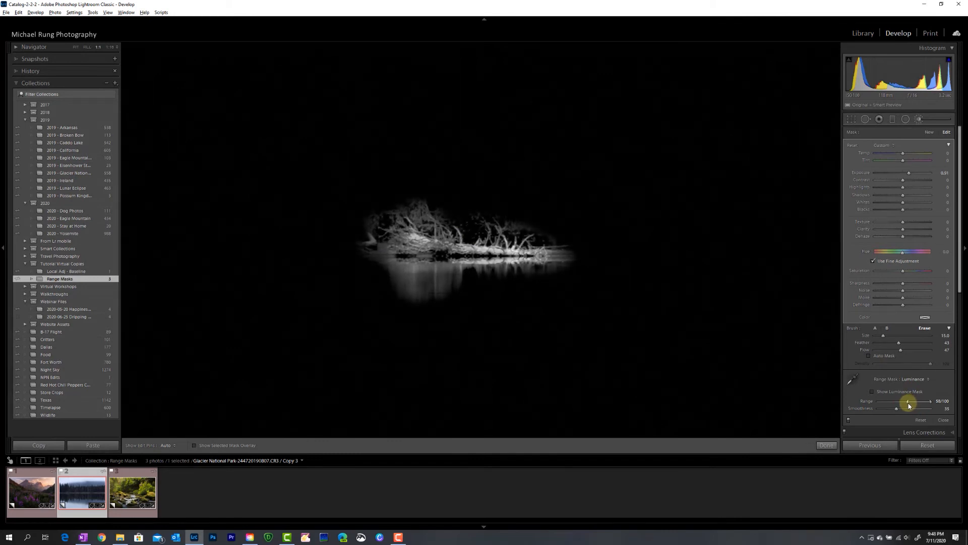
drag(909, 405, 896, 409)
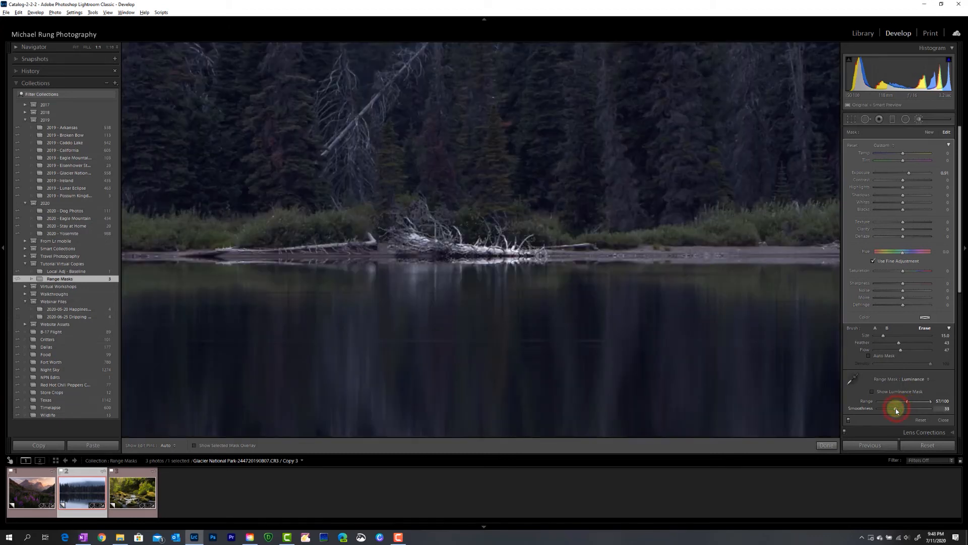
alt+click(896, 407)
Compare the driftwood mask overlay with its range mask off and on Luminance, finish the brush edit, and show the whole lake photo
key(o)
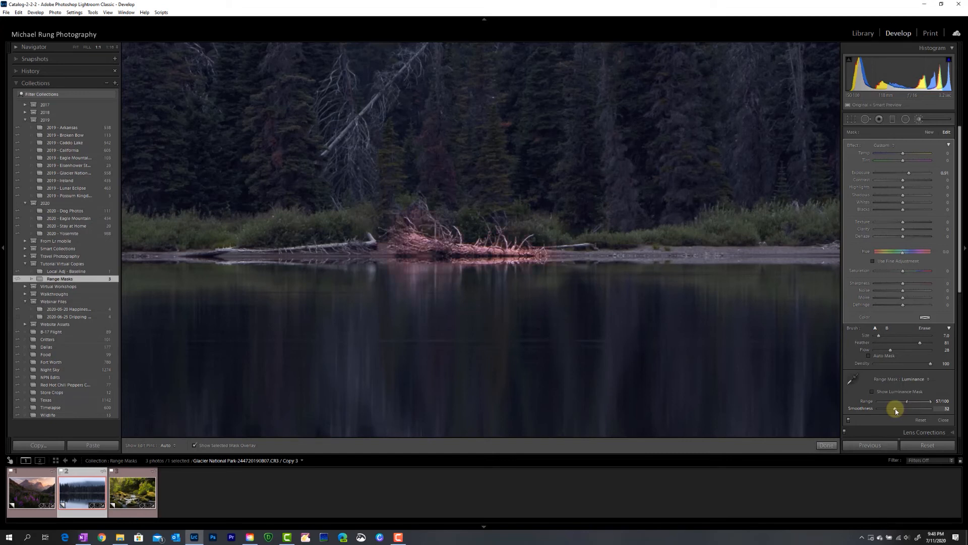
click(915, 379)
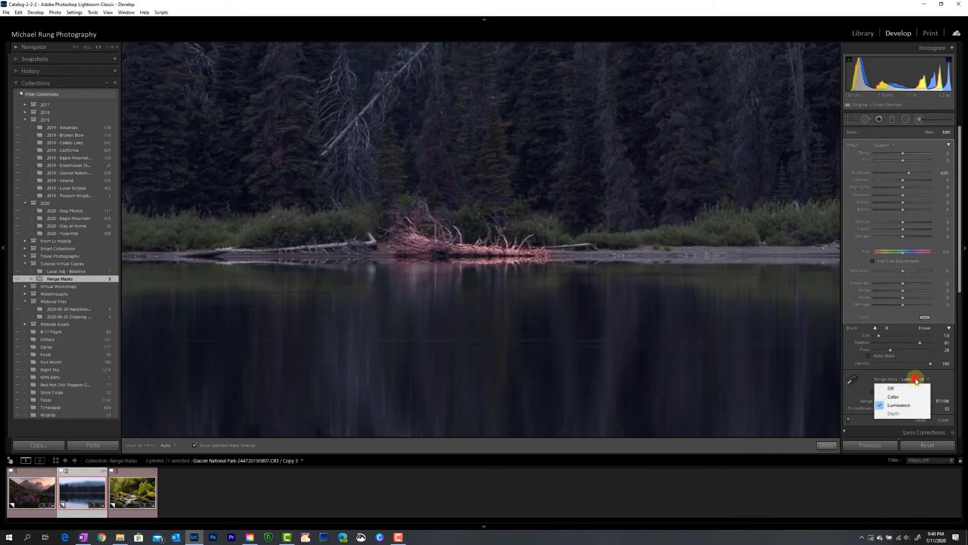
click(902, 388)
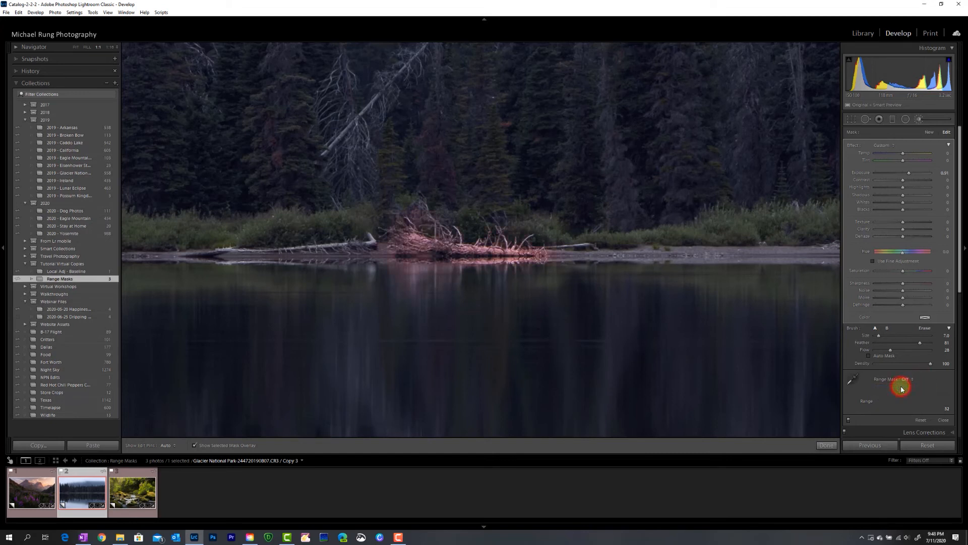
click(902, 385)
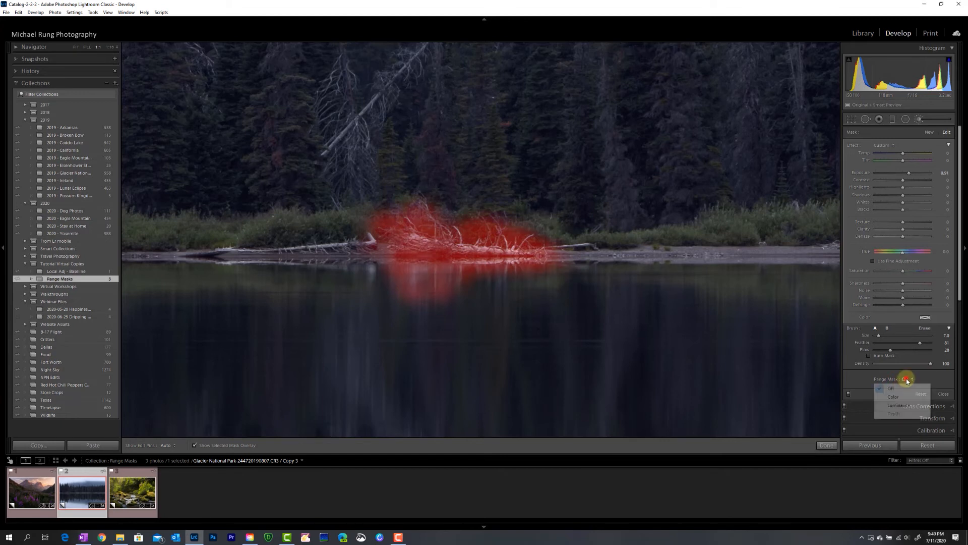
click(901, 405)
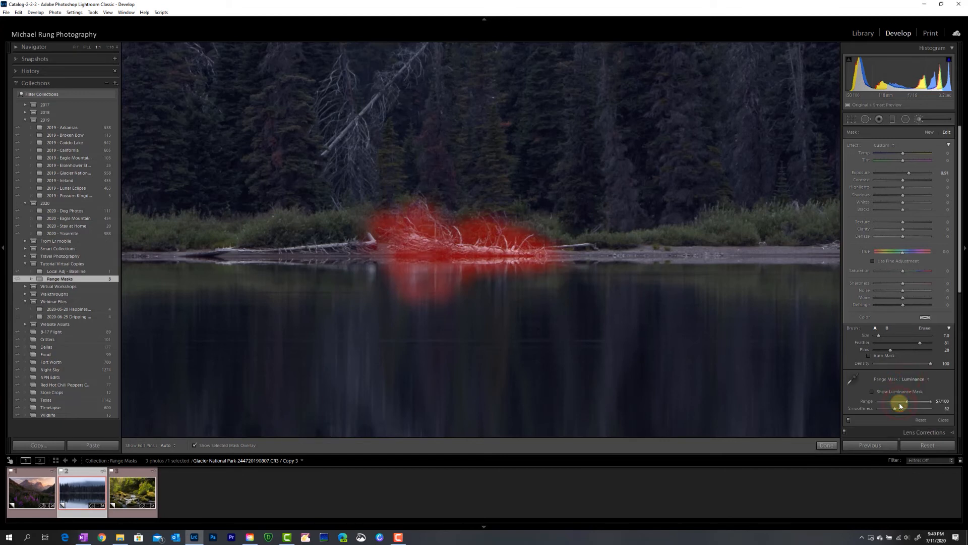
click(826, 445)
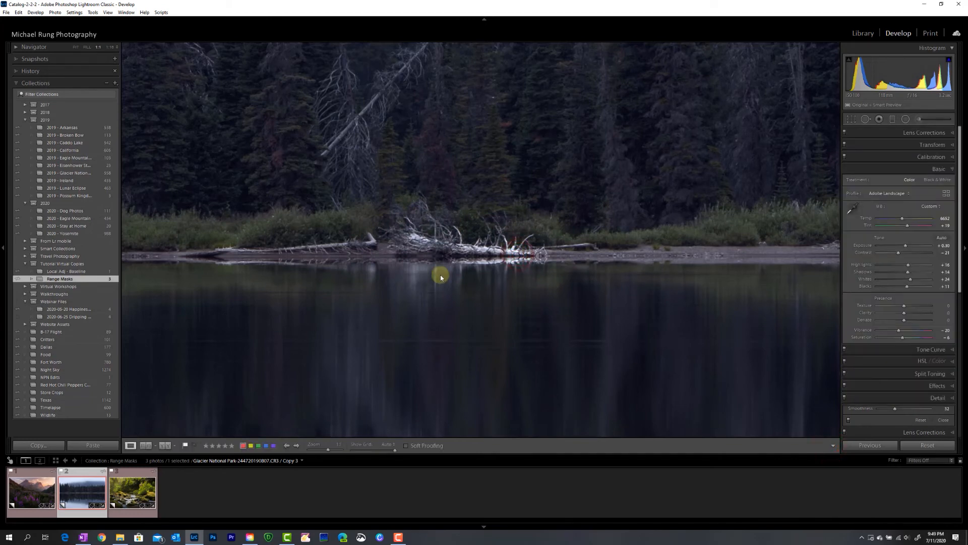
click(440, 275)
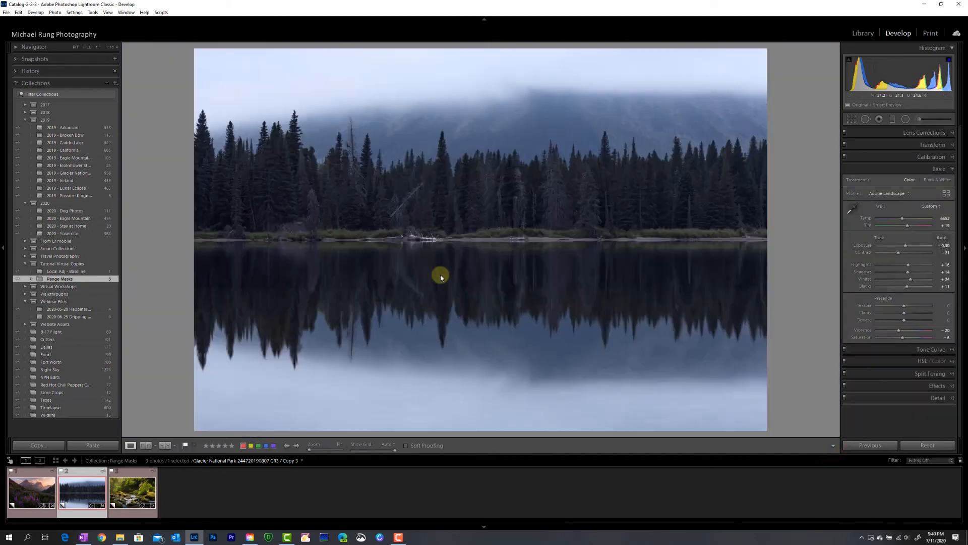
Open the forest stream photo and select its existing radial filter over the trees near the upper-left part of the image
click(132, 493)
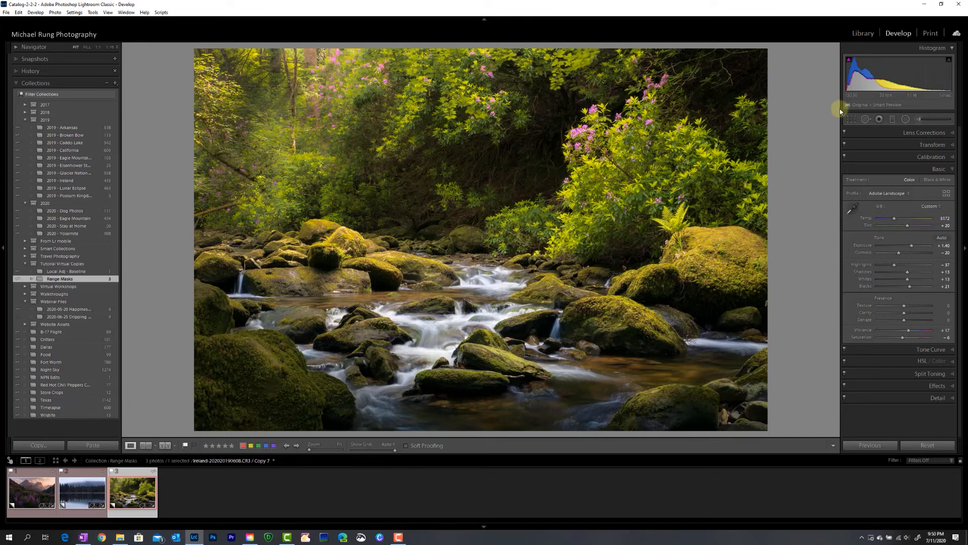
click(904, 119)
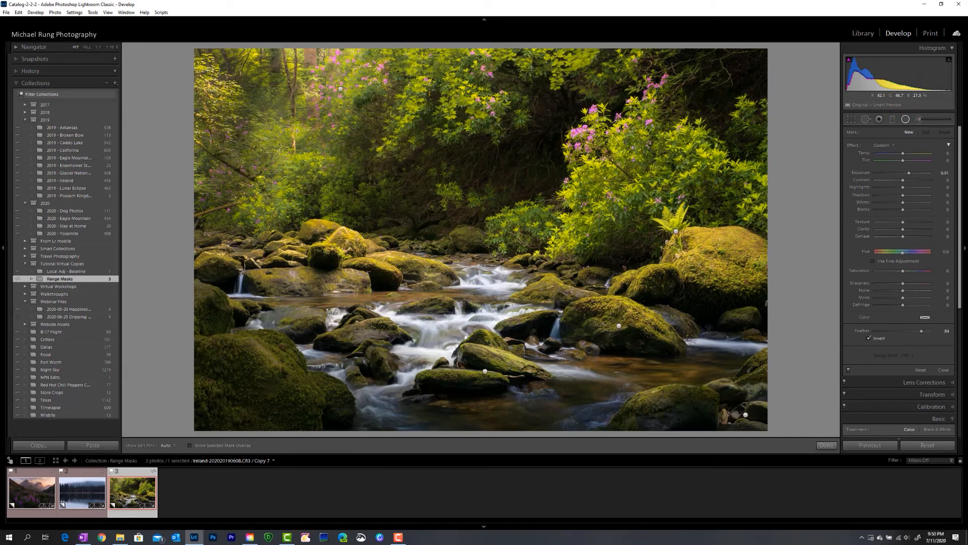
click(341, 89)
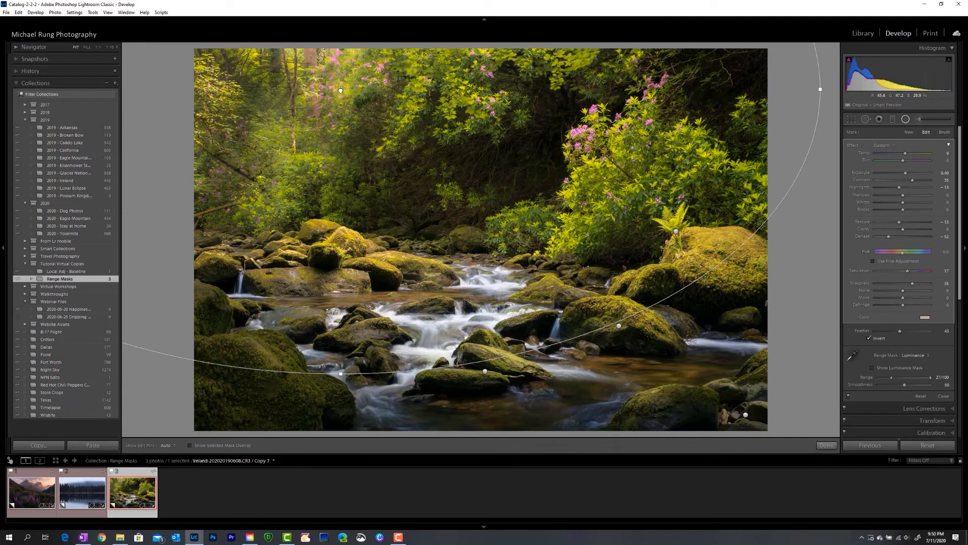
mouse_move(340, 89)
Compare the radial filter's glow with its range mask set to Off and with it restored to Luminance
click(911, 354)
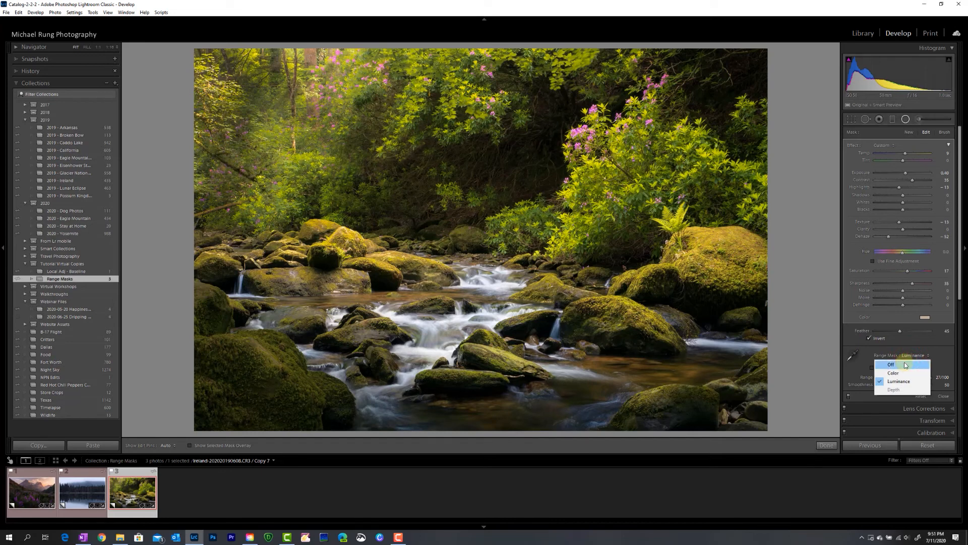
click(905, 364)
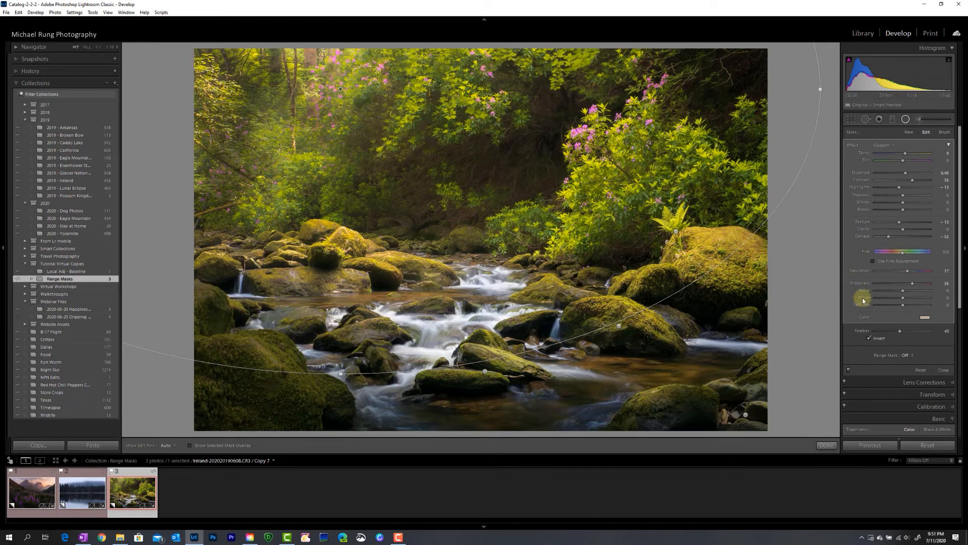
click(908, 356)
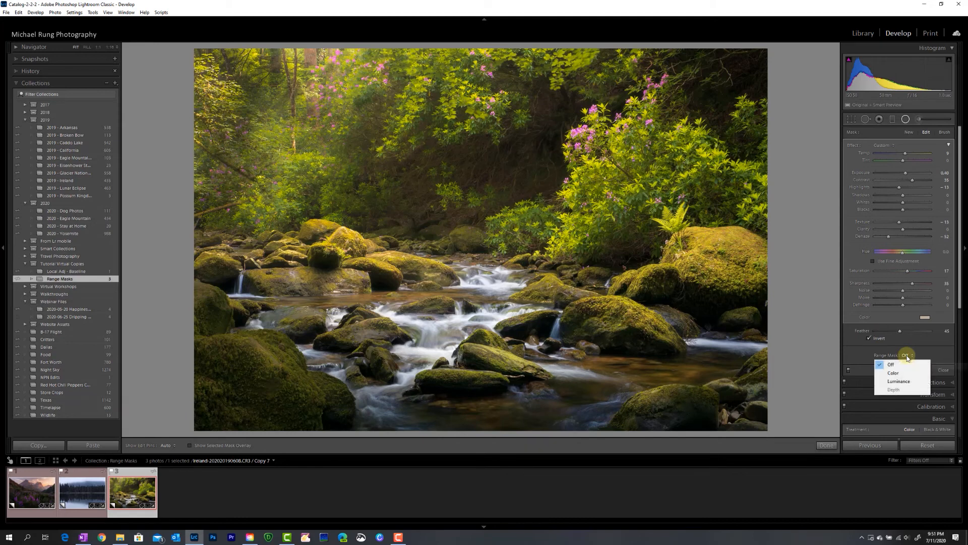
click(902, 382)
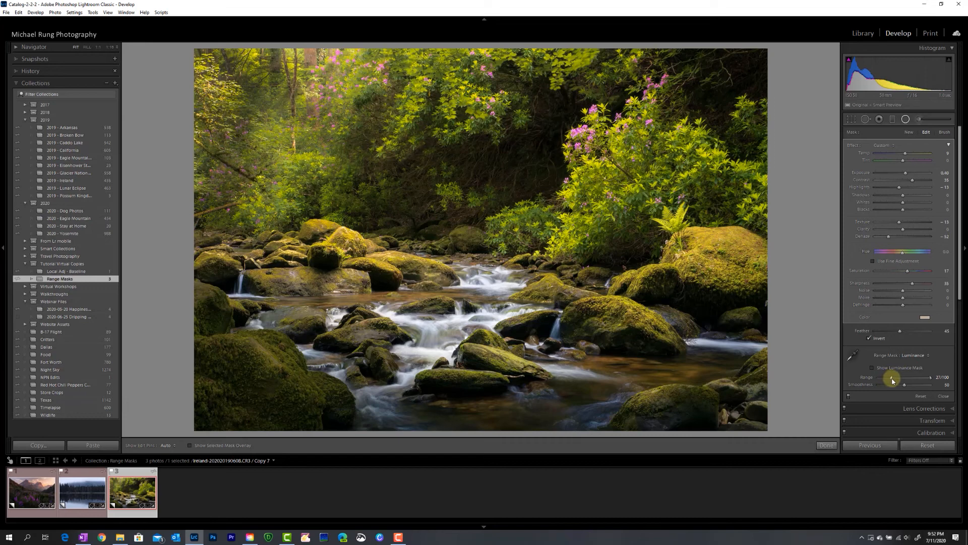
Raise the lower limit of the radial filter's luminance range to 43/100 while previewing the mask
alt+click(891, 379)
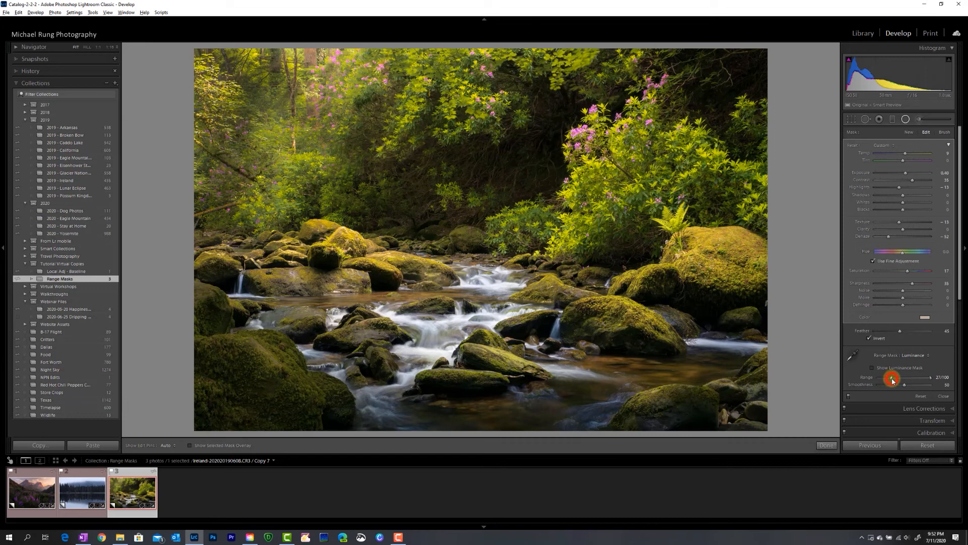
drag(891, 381, 901, 381)
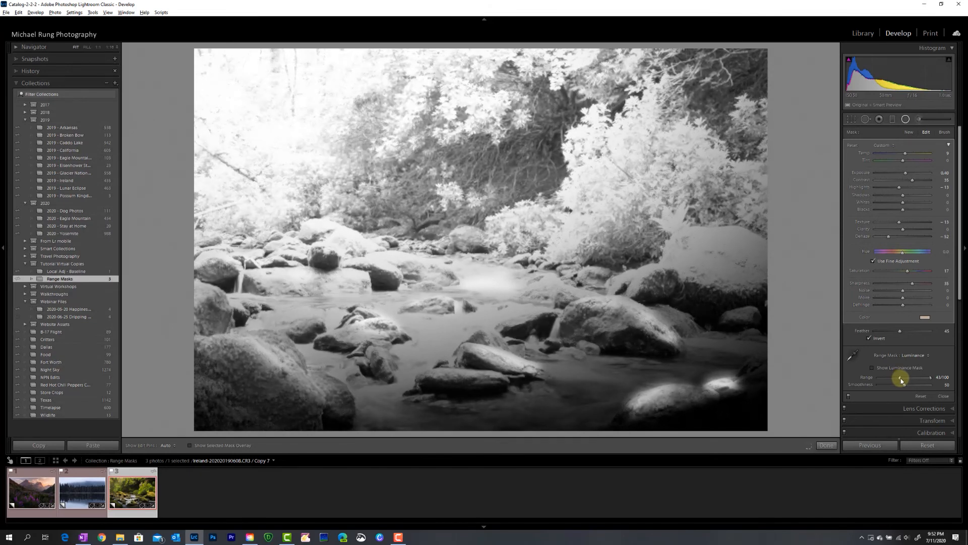
drag(901, 381, 901, 381)
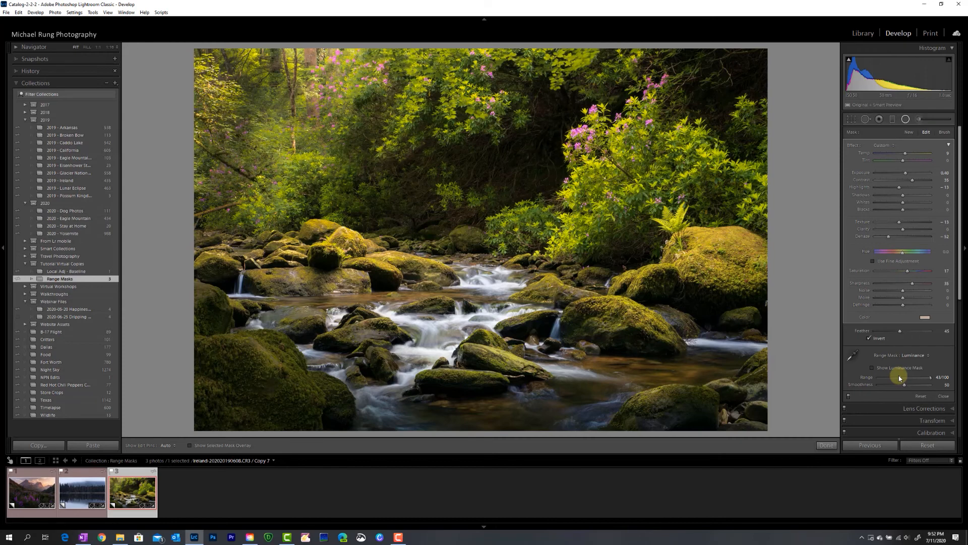
Look at the effect presets, then select the existing graduated filter beside the stream photo and examine its mask overlay
click(883, 145)
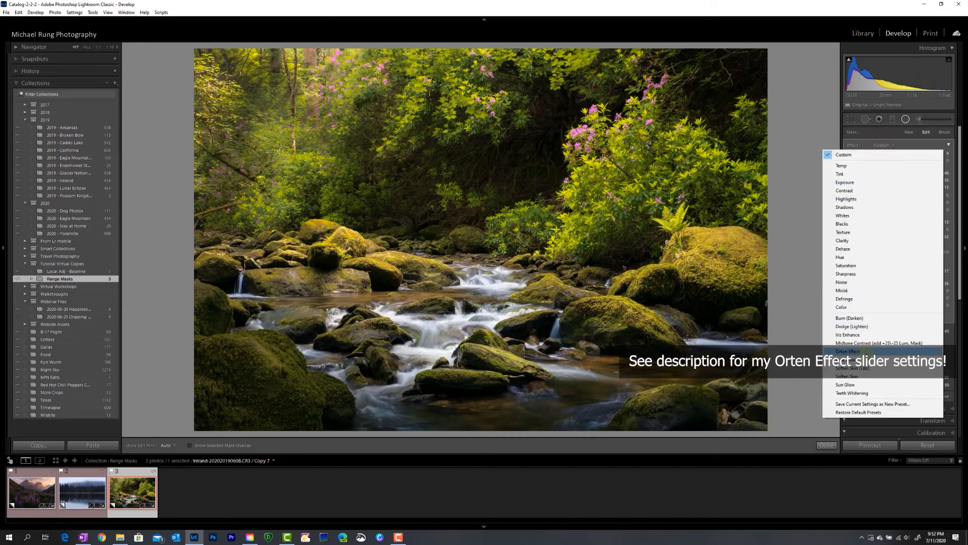
click(891, 122)
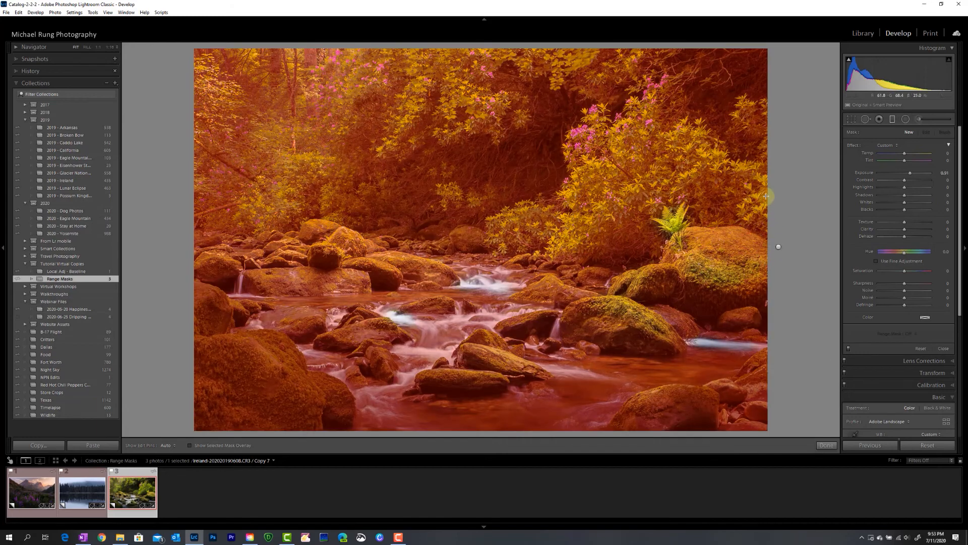
click(778, 247)
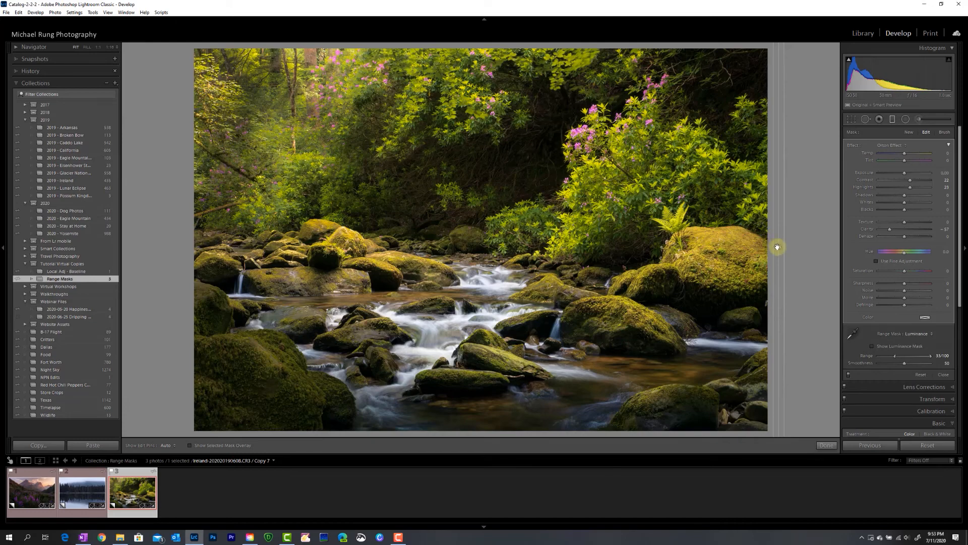
mouse_move(779, 247)
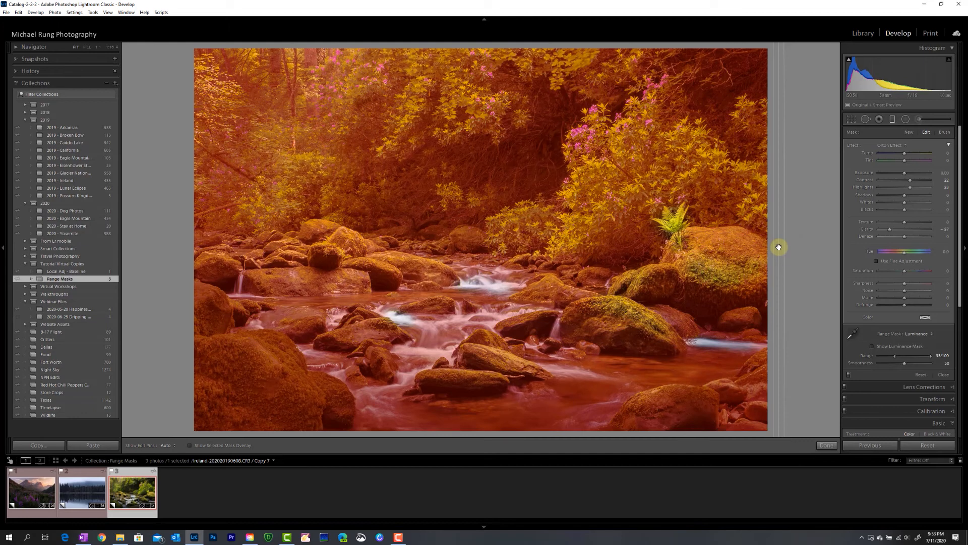
key(o)
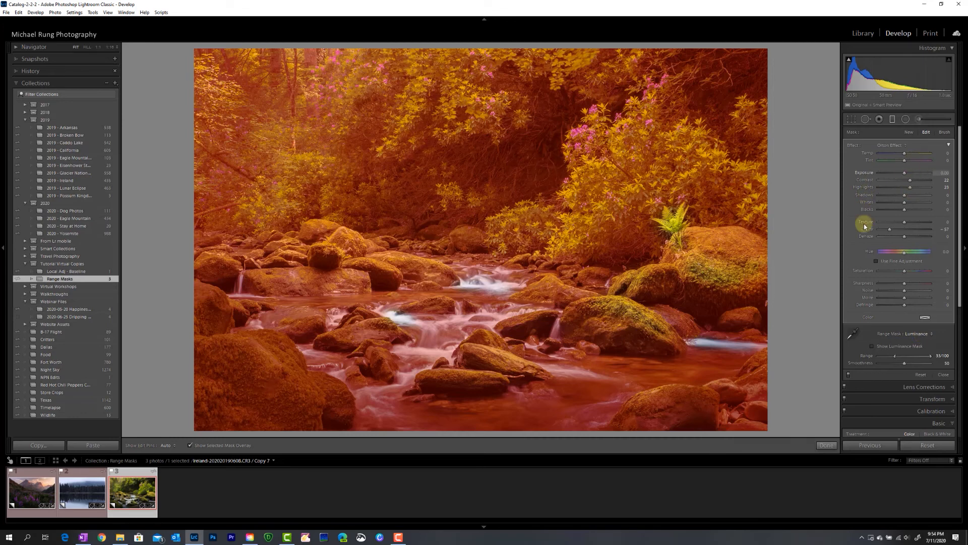
key(o)
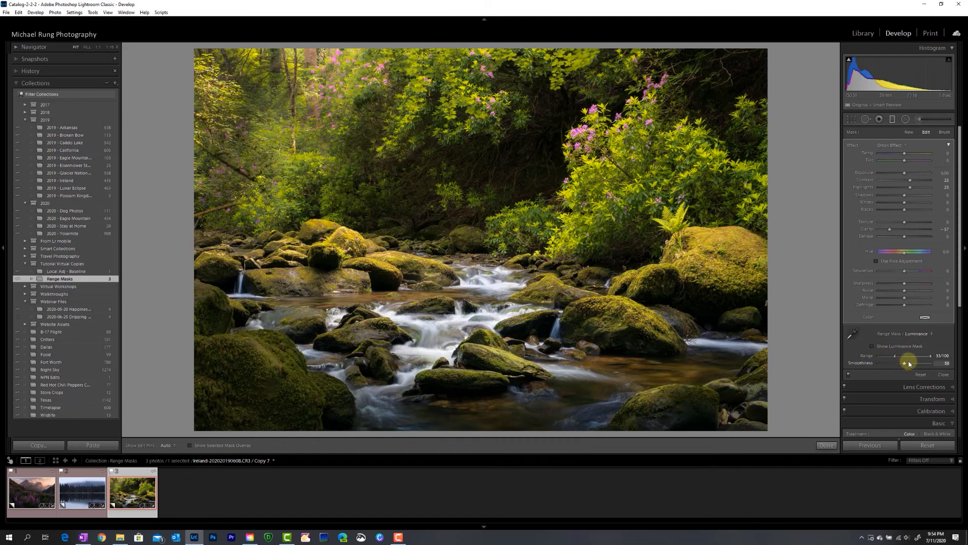
Delete the existing graduated filter and draw a new Orton Effect one just outside the photo's right edge to cover the whole image
right_click(779, 247)
click(793, 262)
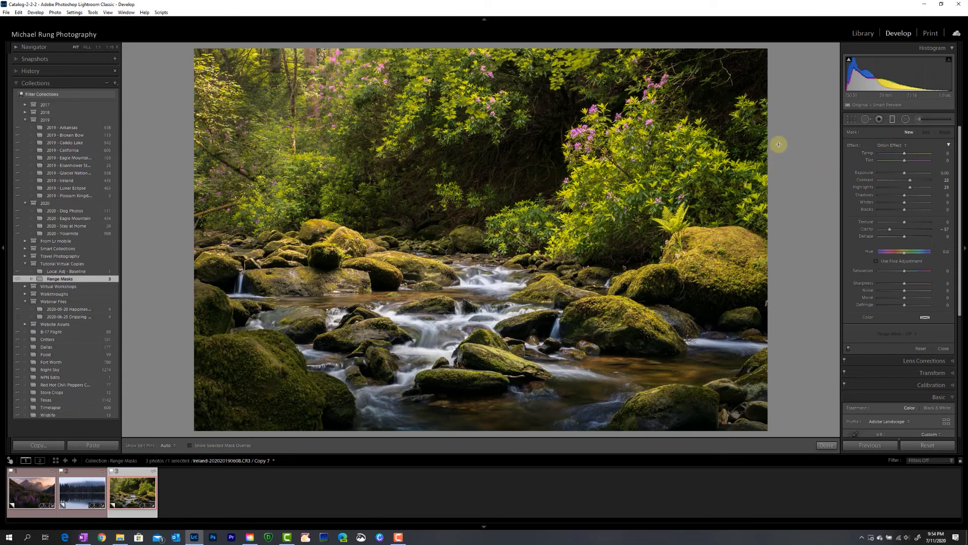
drag(781, 138, 786, 137)
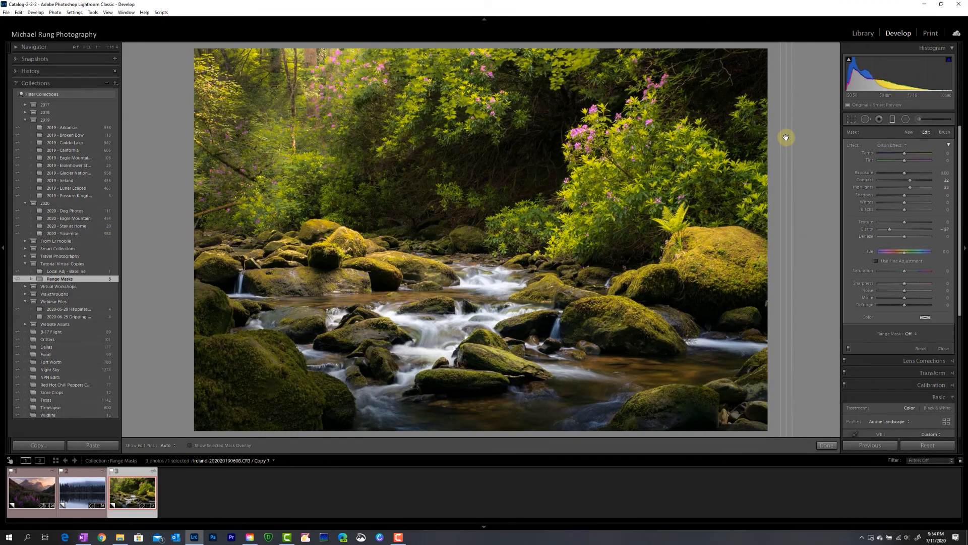
mouse_move(786, 137)
Apply a Luminance range mask to the new graduated filter with the range at 46/100 and smoothness at 40
click(912, 334)
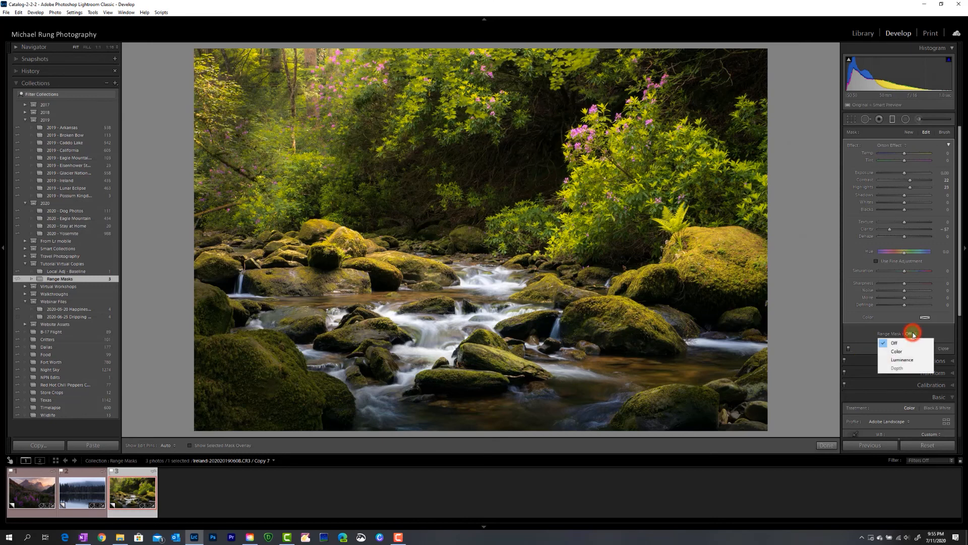
click(906, 360)
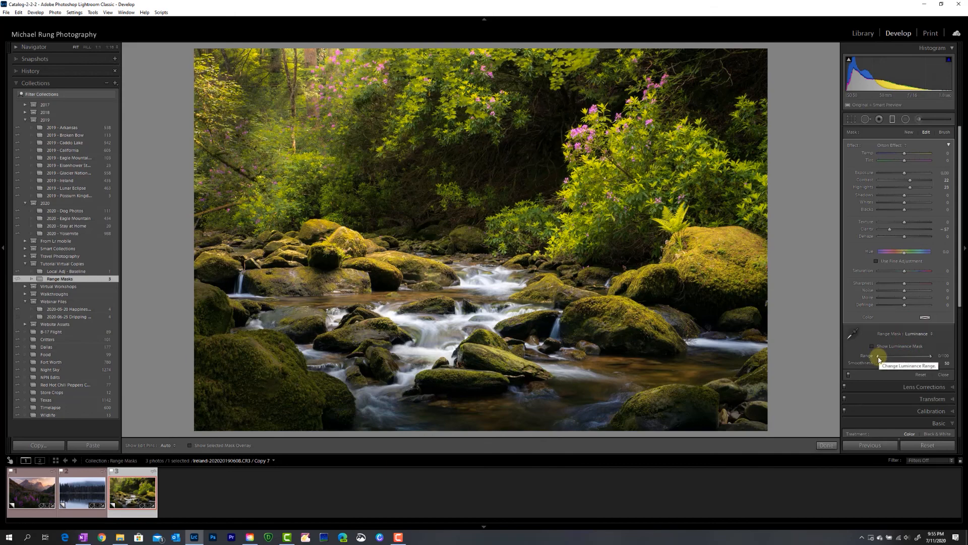
alt+click(878, 357)
drag(886, 358, 900, 358)
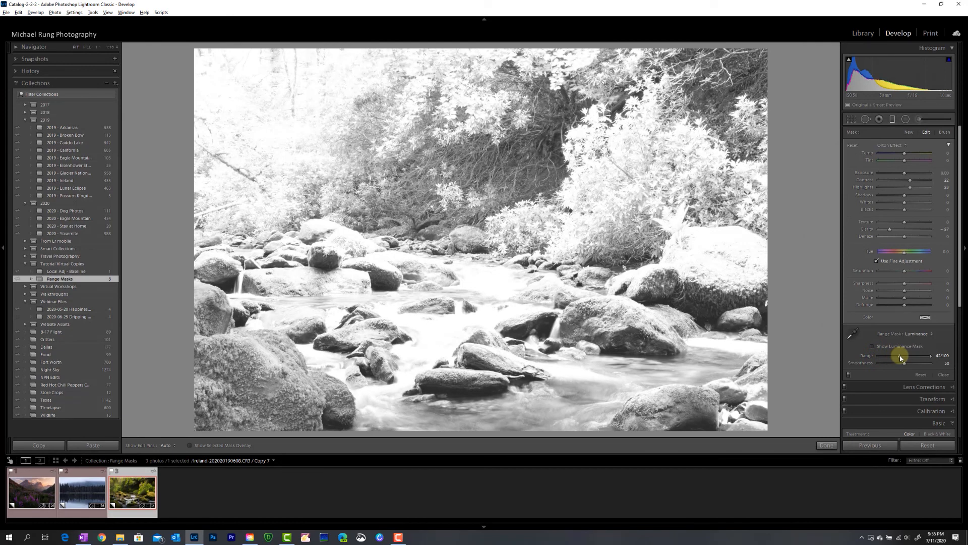
drag(901, 357, 902, 357)
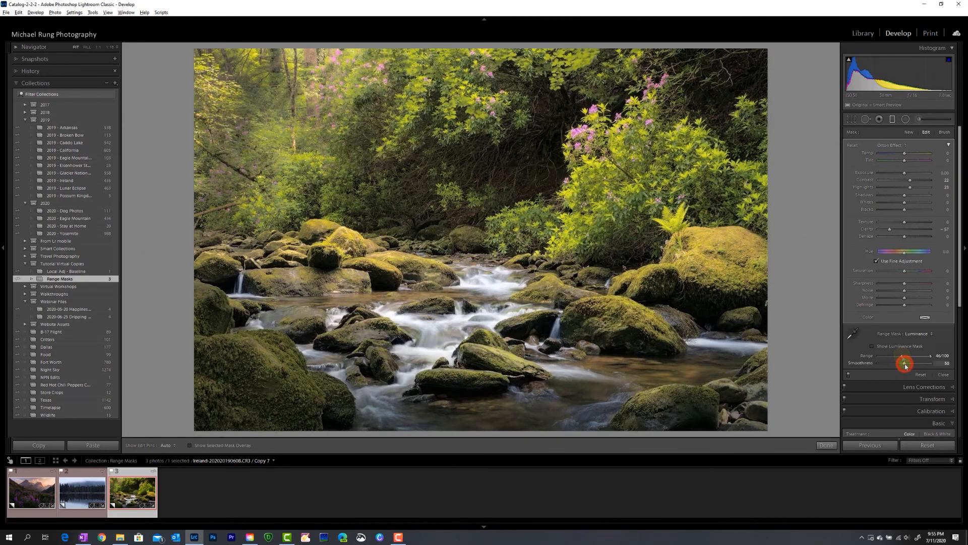
drag(904, 362, 900, 365)
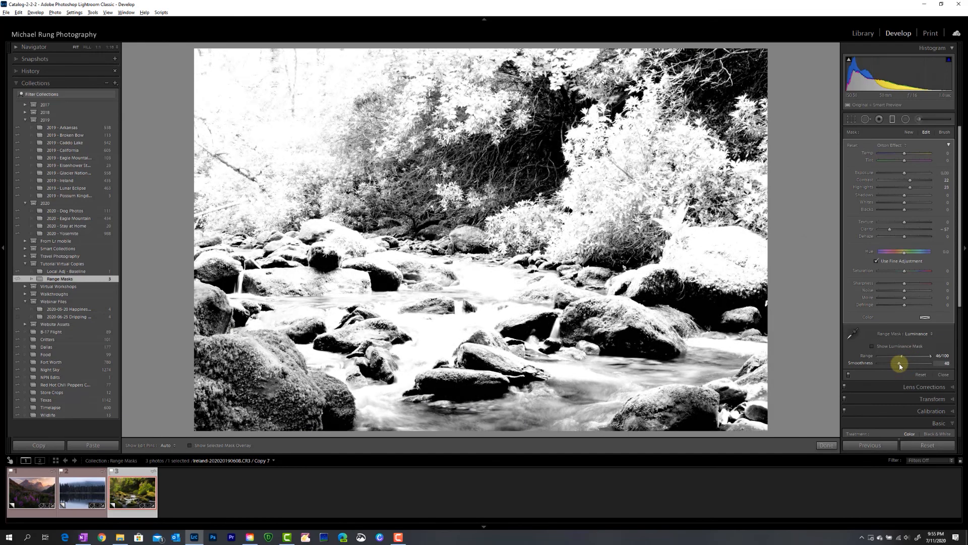
drag(900, 365, 900, 365)
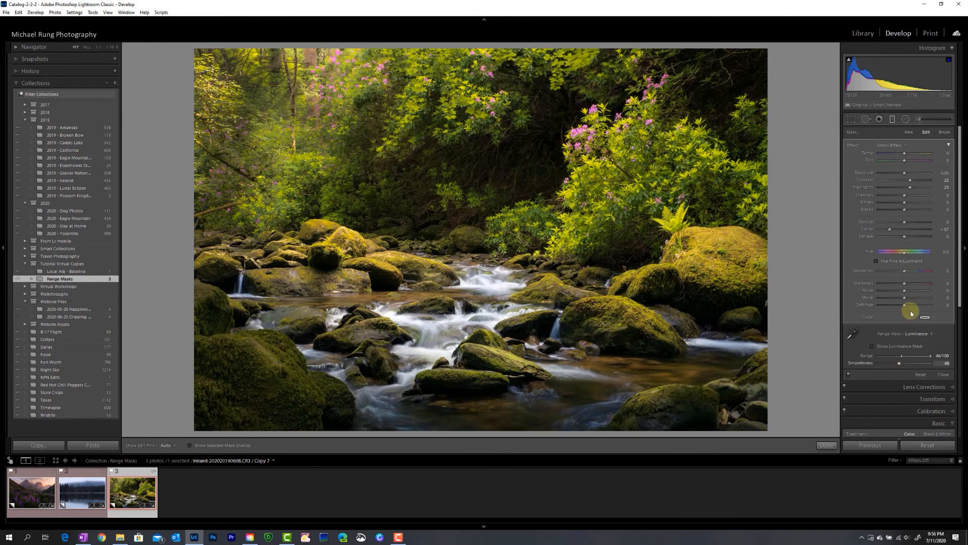
Erase the graduated filter over the fern and mossy boulders using an erase brush of size 10.0, and check the mask overlay
click(944, 132)
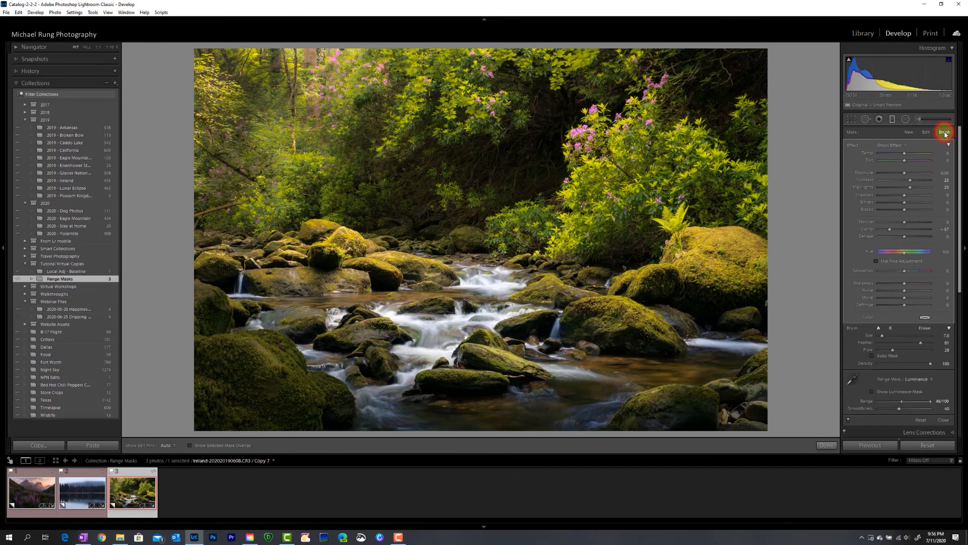
click(925, 329)
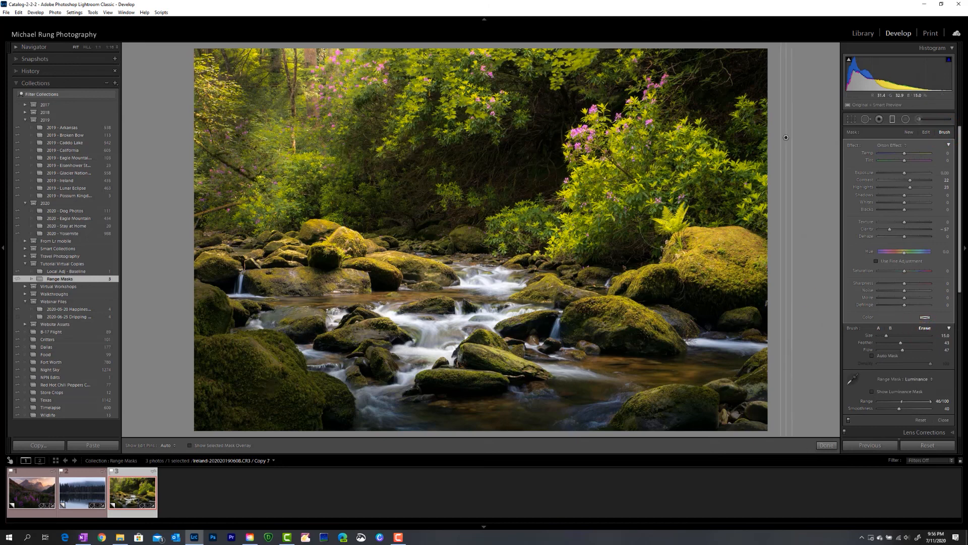
mouse_move(676, 222)
mouse_down()
mouse_move(689, 251)
mouse_move(749, 273)
mouse_up()
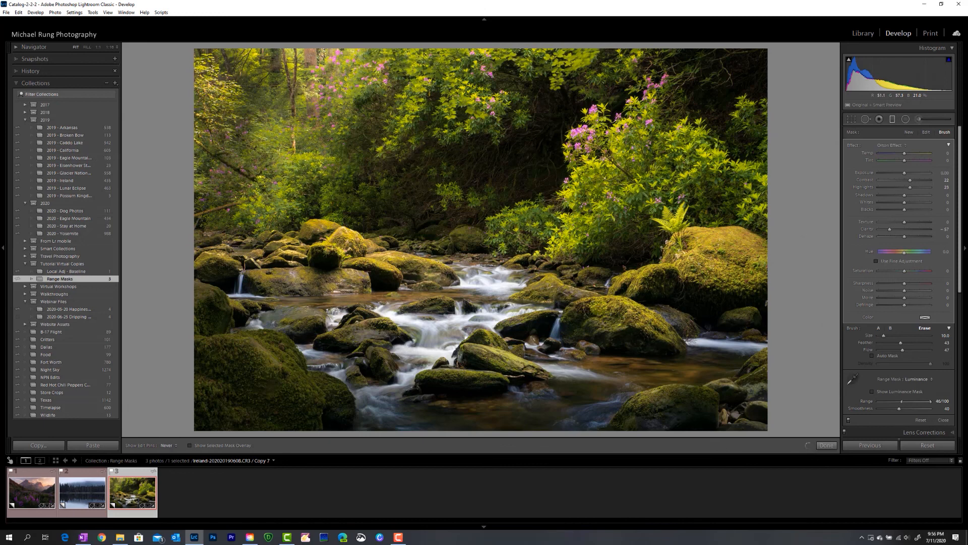
key(o)
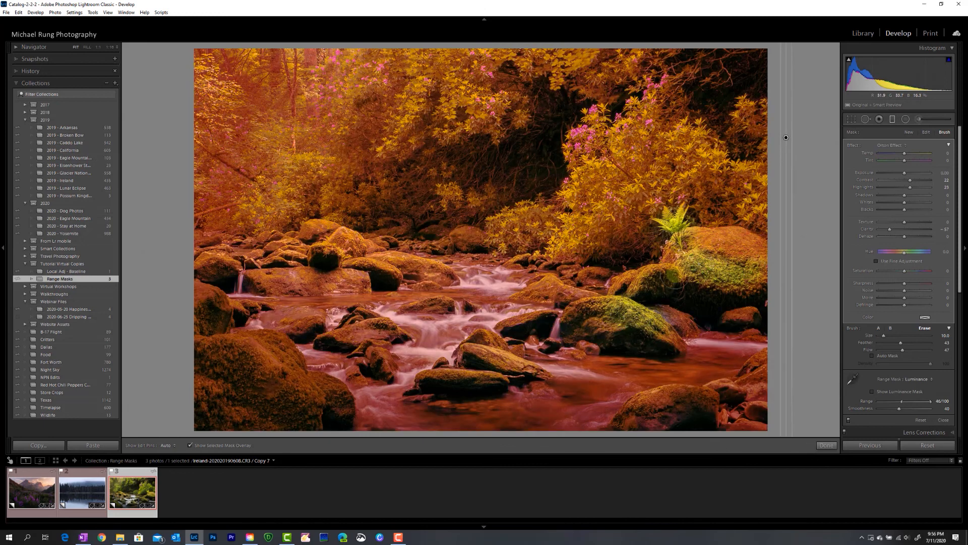
key(h)
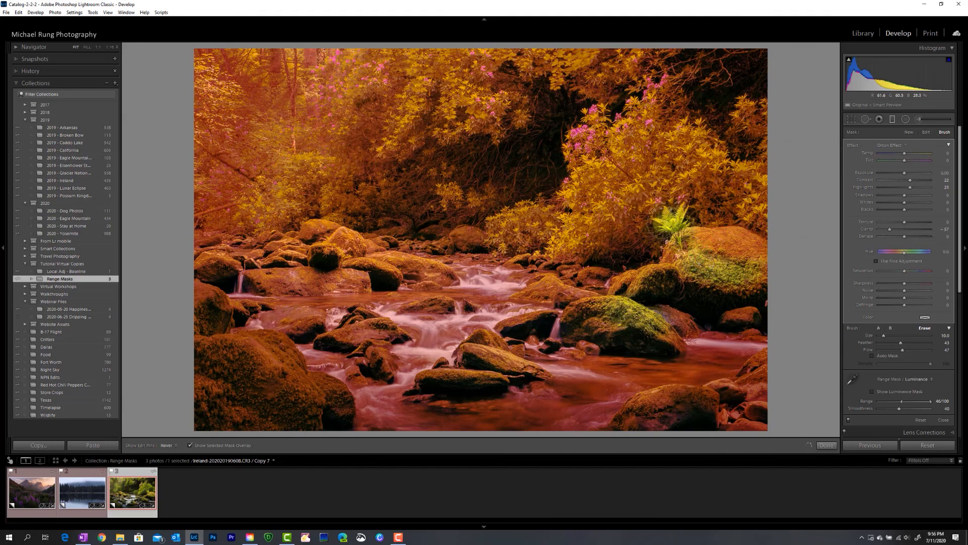